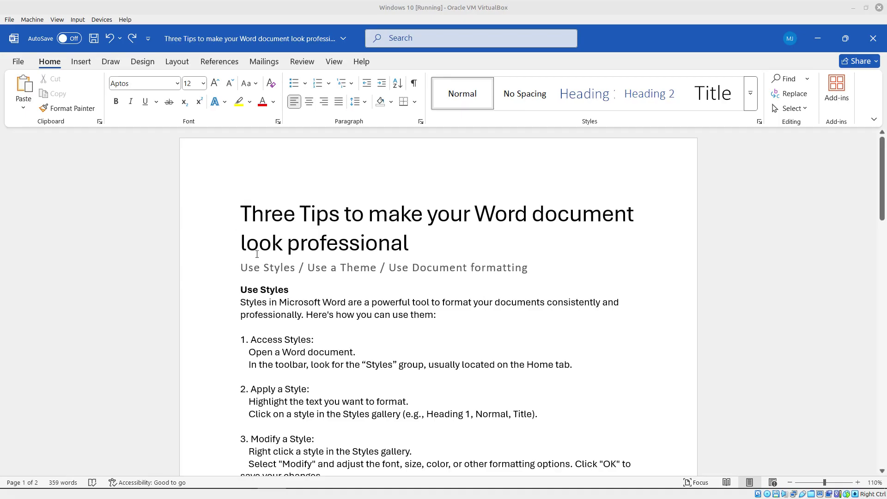
Make 'Use Styles' a Heading 1 and the paragraph beneath it Heading 2
click(291, 277)
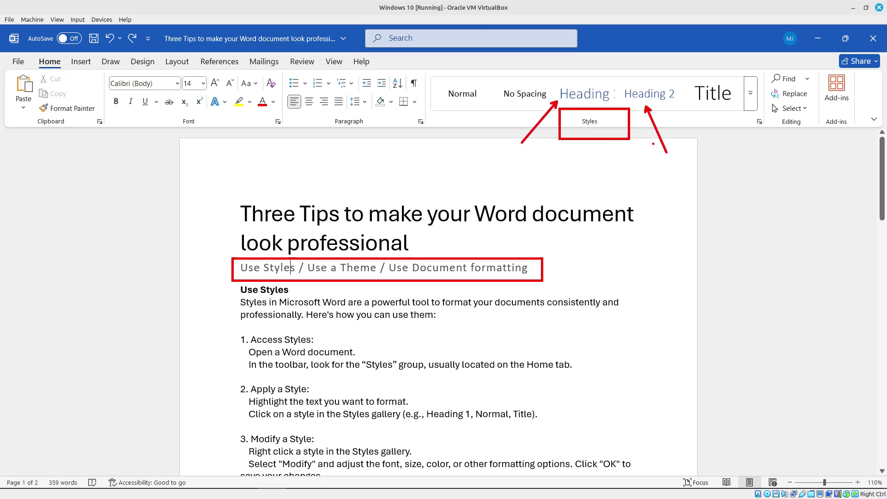
click(647, 143)
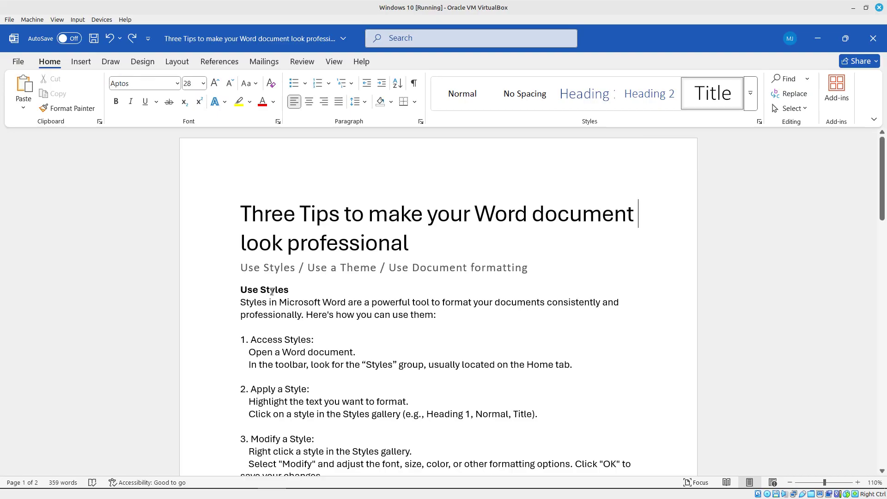
triple_click(271, 291)
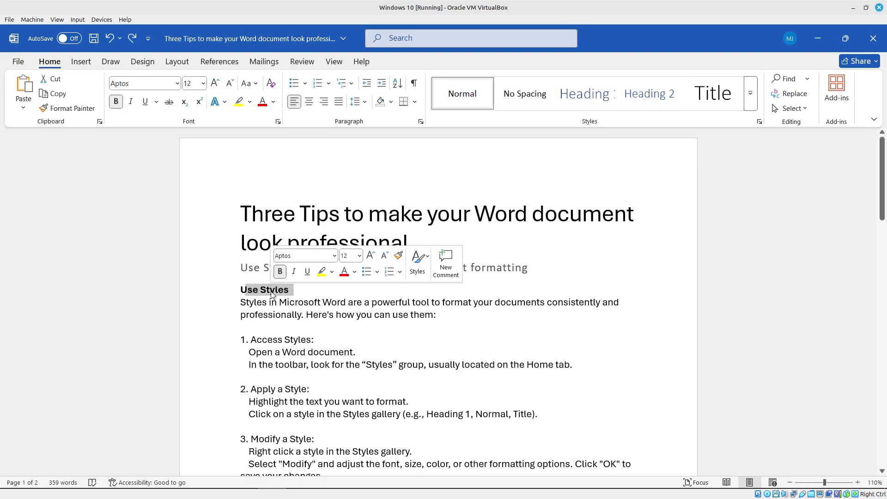
click(590, 99)
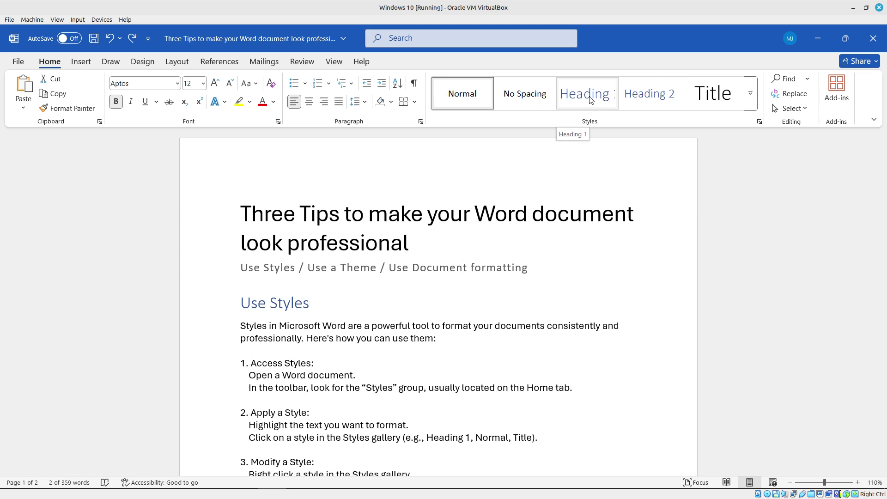
triple_click(370, 328)
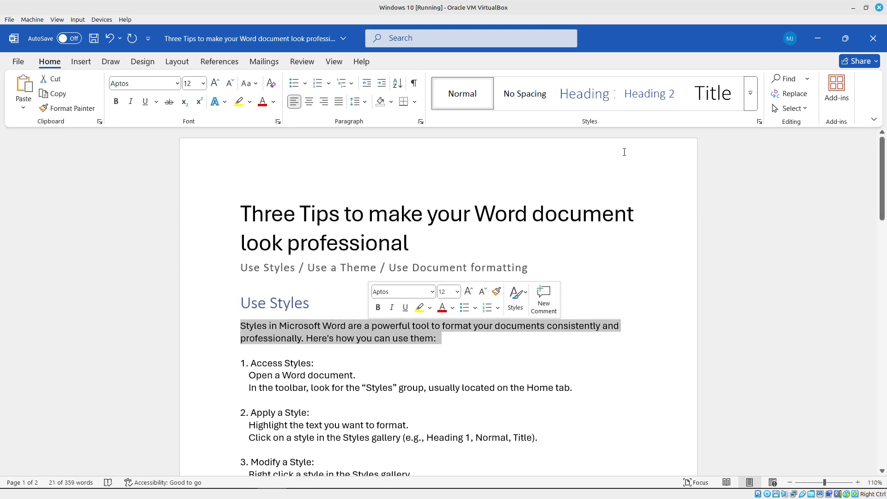
click(656, 100)
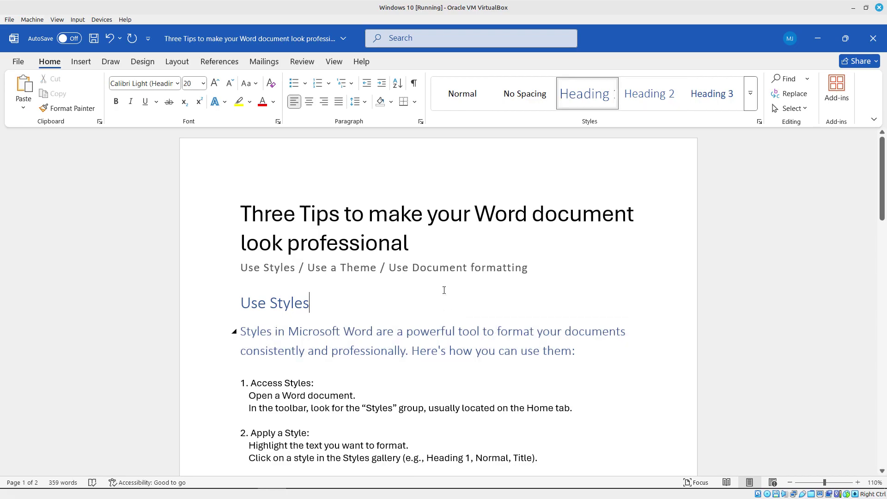
scroll(444, 290, down, 3)
scroll(444, 291, down, 10)
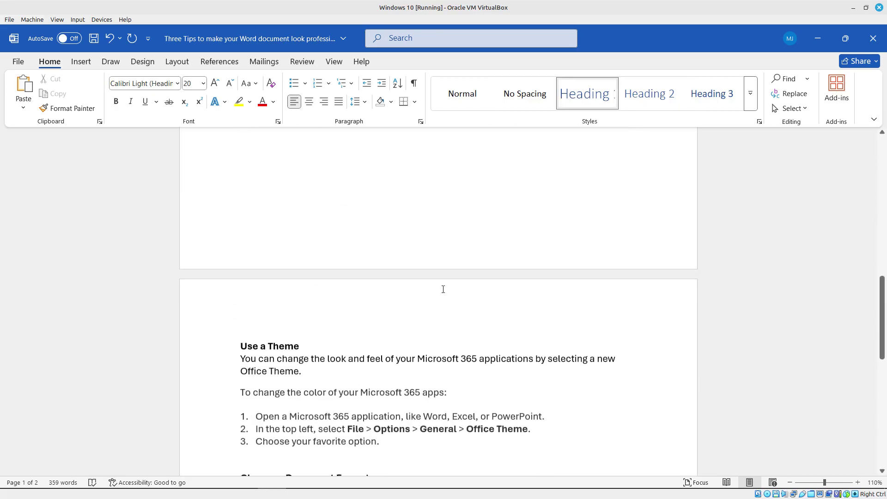
Make 'Use a Theme' and 'Choose a Document Format' Heading 1, with their intro paragraphs as Heading 2
triple_click(265, 275)
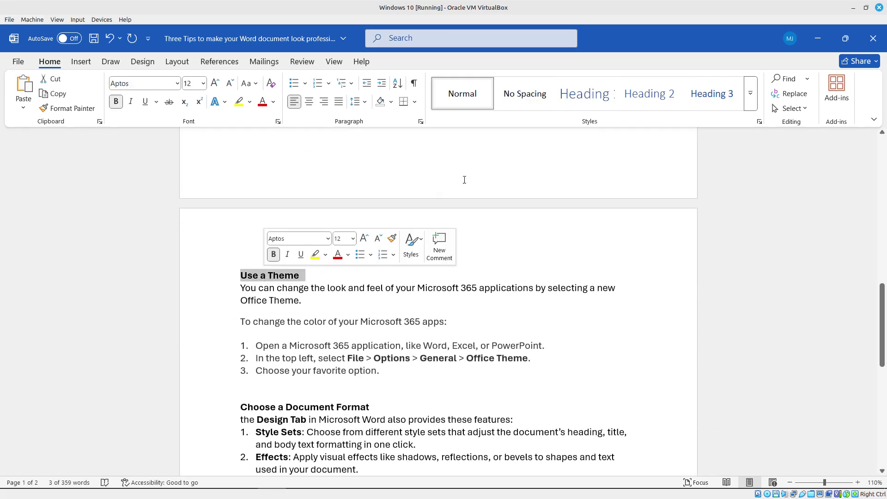
click(585, 99)
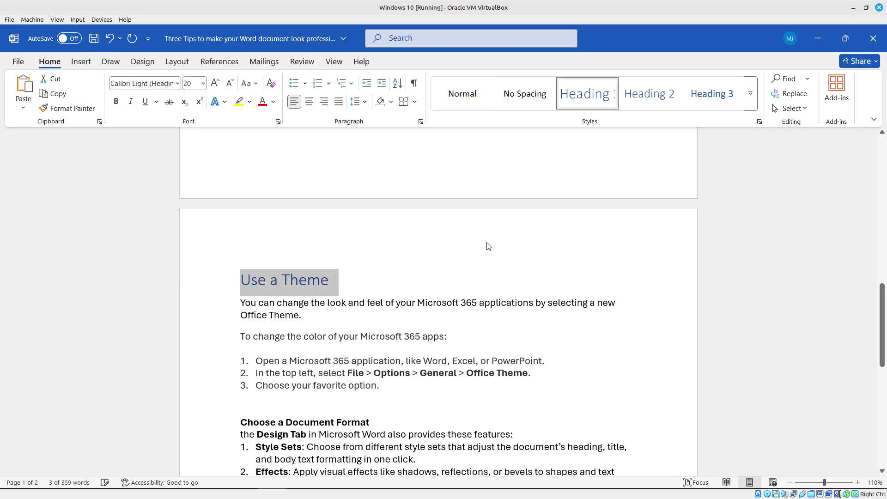
triple_click(373, 309)
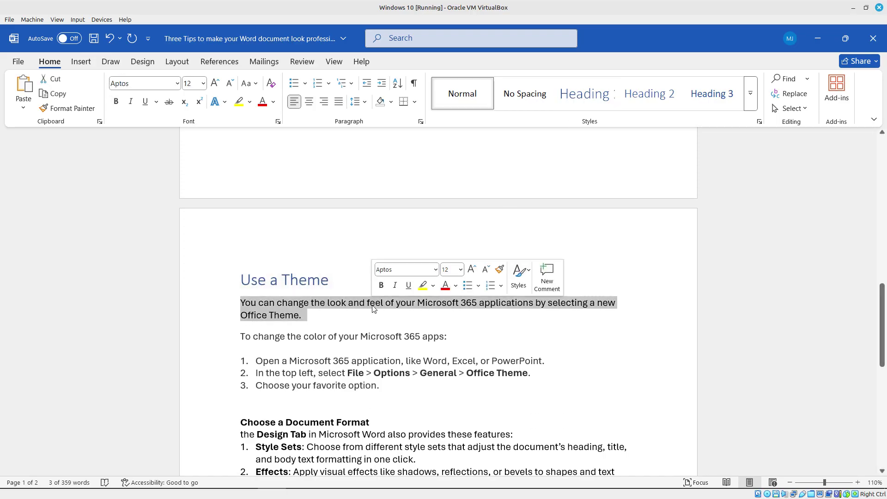
click(649, 93)
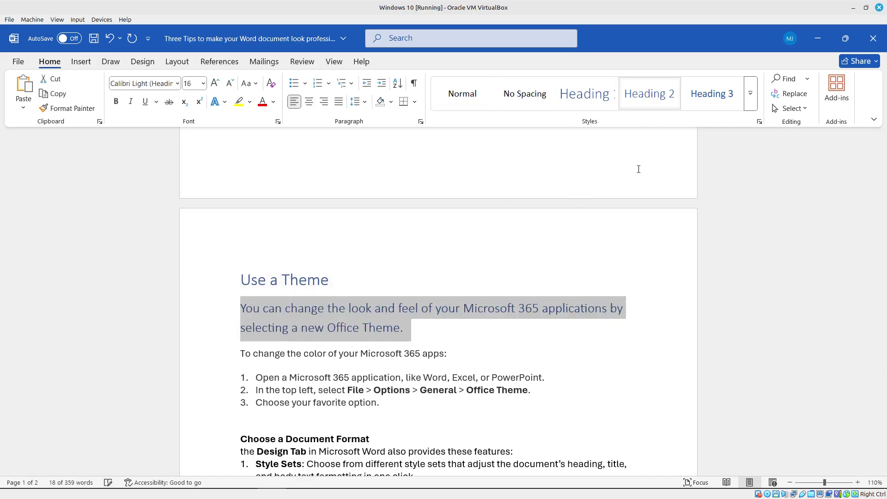
triple_click(307, 438)
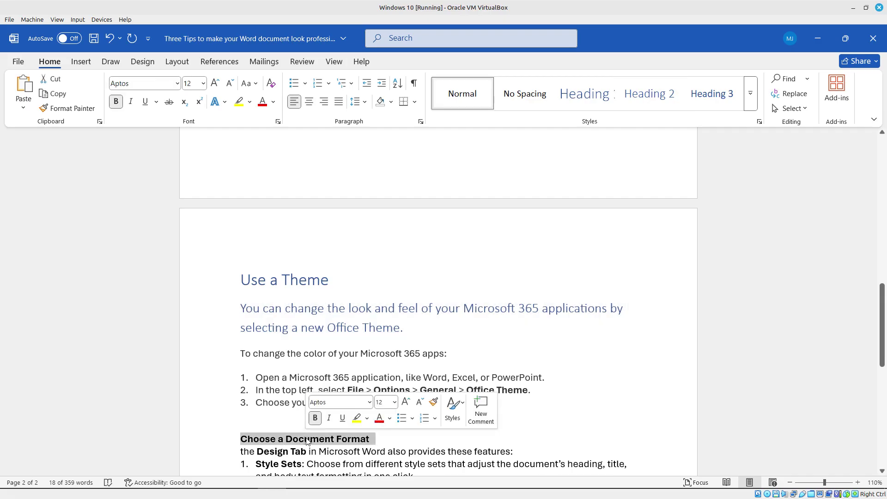
click(585, 93)
scroll(460, 402, down, 2)
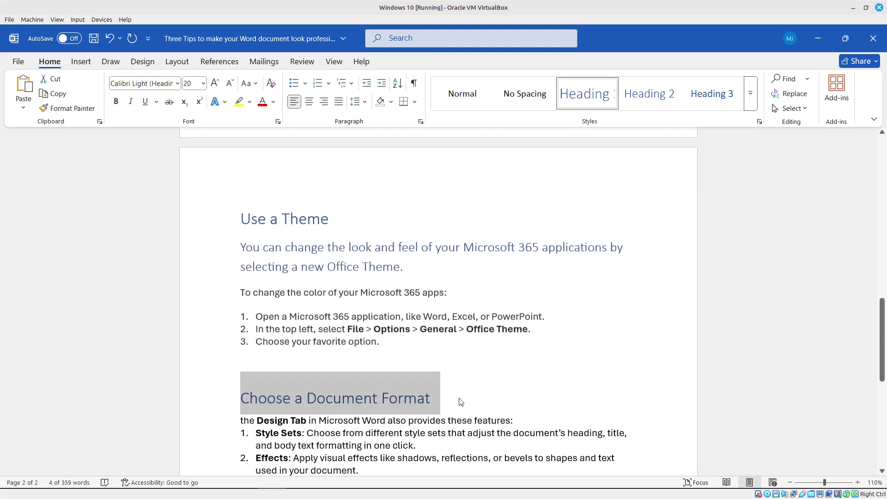
triple_click(449, 421)
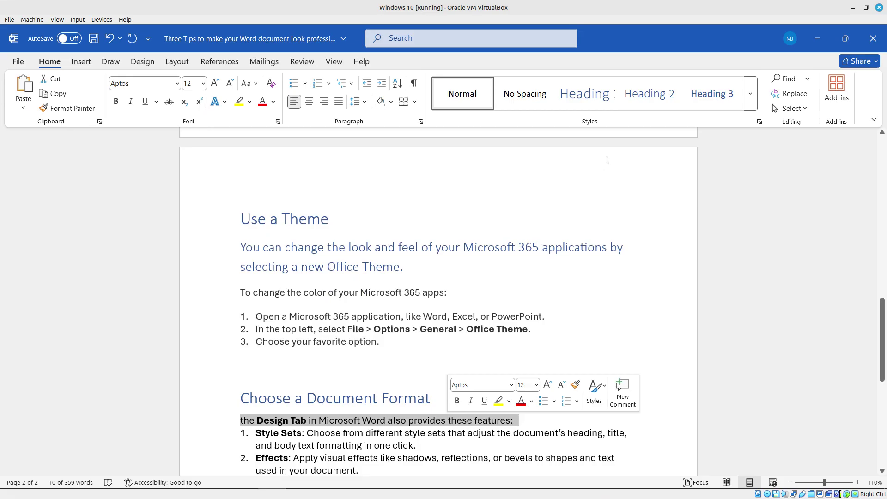
click(648, 100)
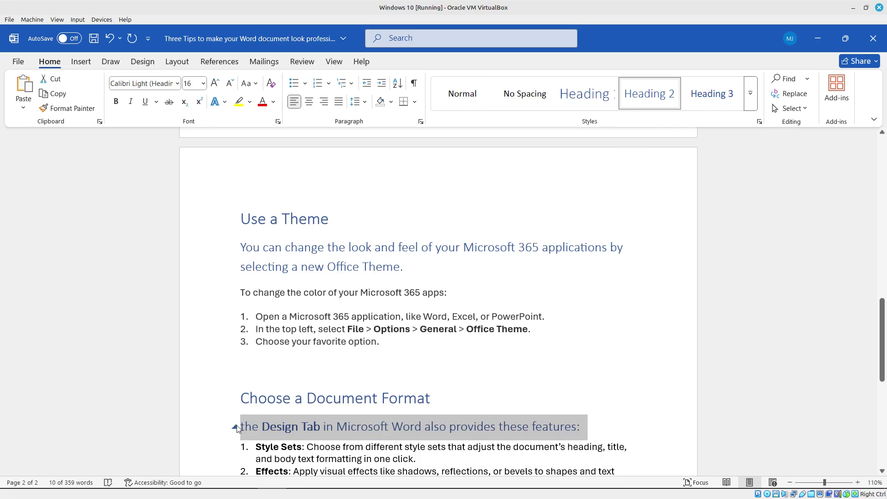
Capitalize the lowercase 't' starting the Design Tab paragraph to 'T'
click(241, 425)
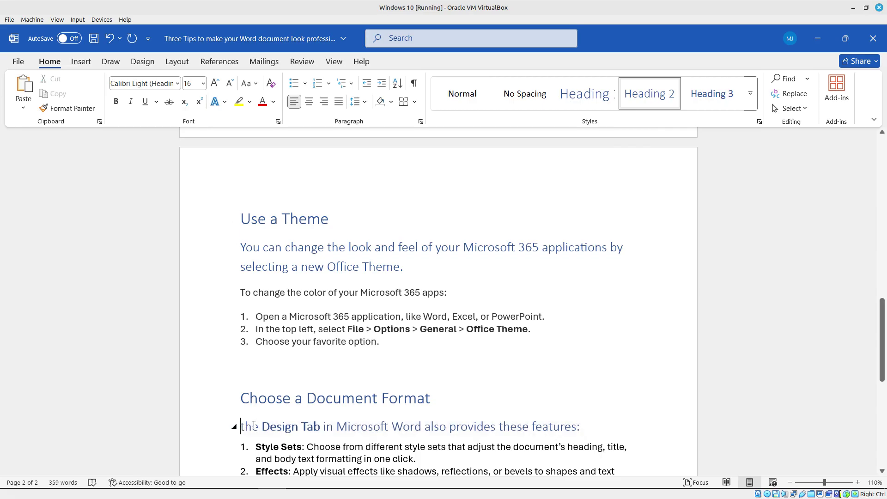
key(Delete)
text(T)
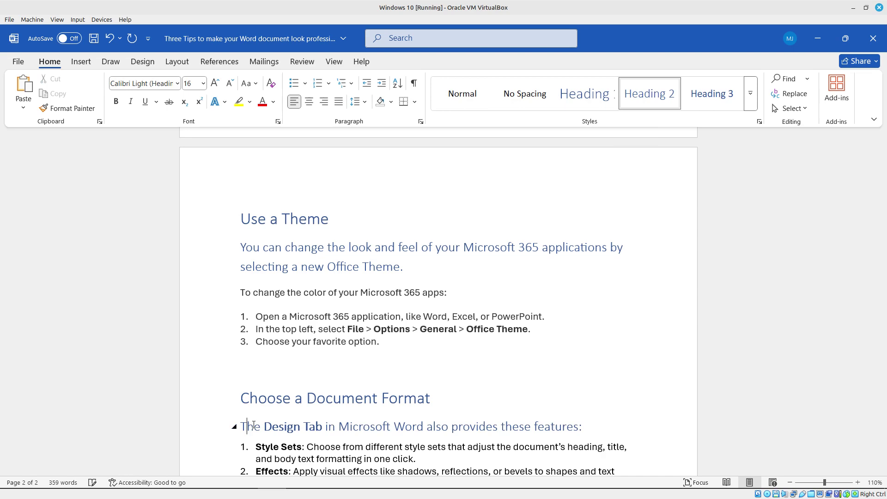
scroll(422, 328, up, 1)
scroll(422, 328, up, 2)
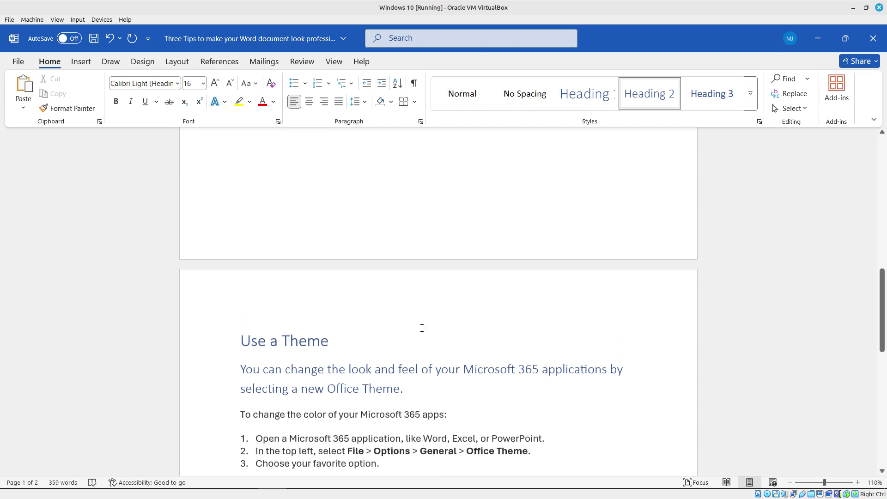
Go to the top, select the document title, and open then dismiss the full Styles gallery
key(ctrl+Home)
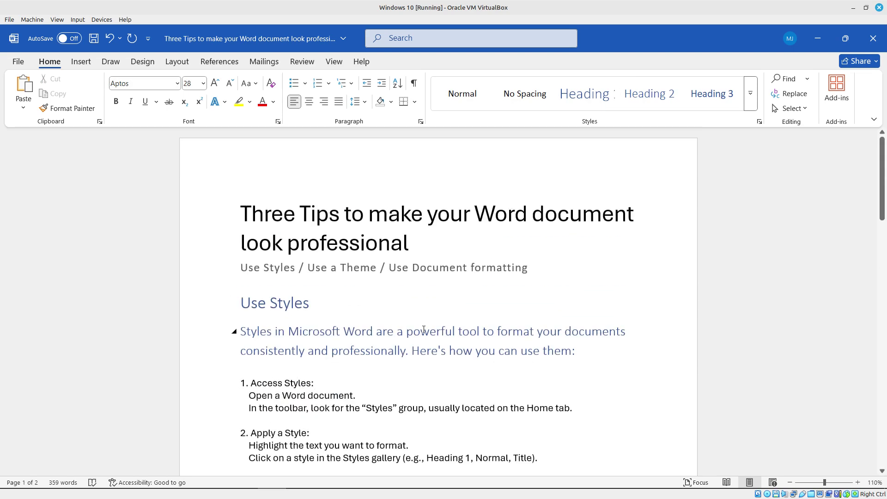
triple_click(415, 214)
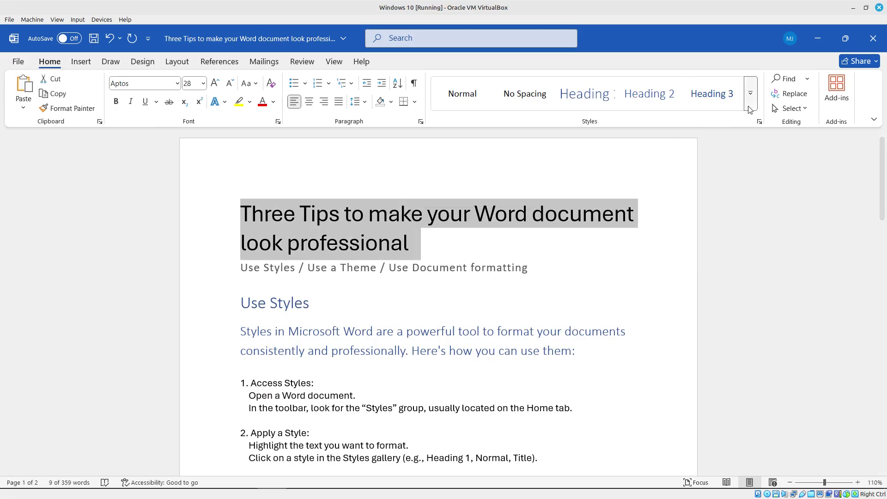
click(751, 93)
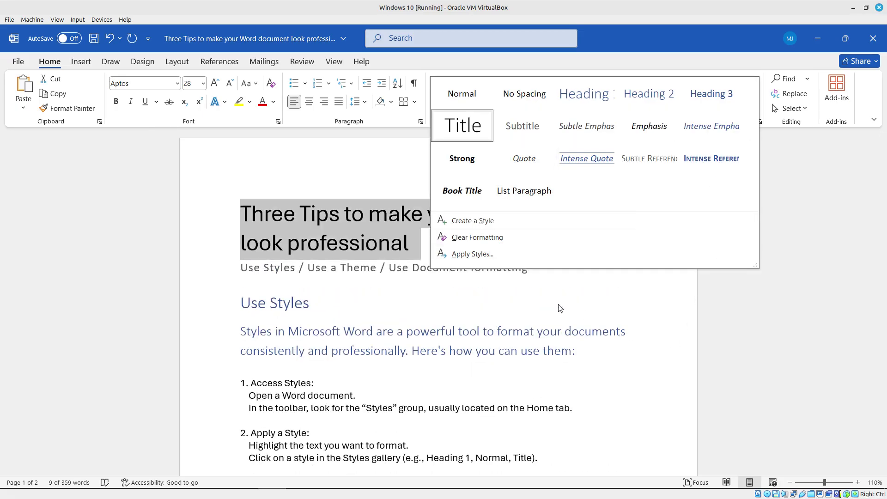
key(Escape)
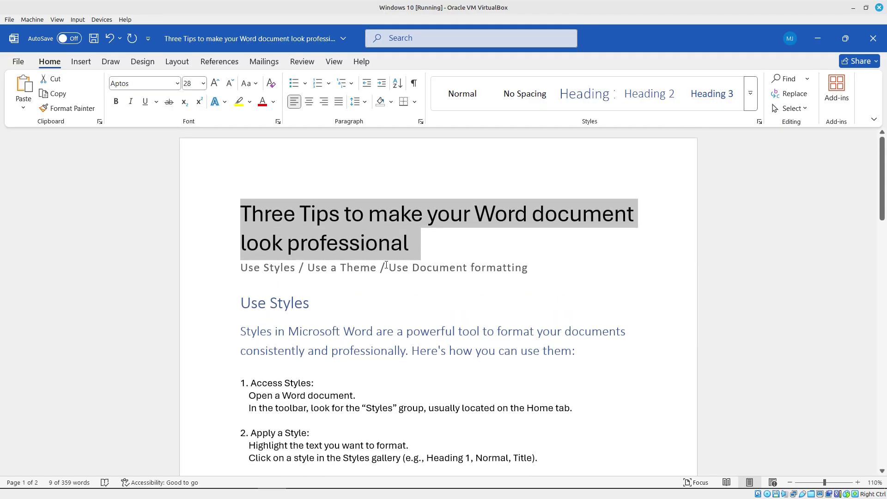
Show the Navigation pane, jump between Use a Theme and Use Styles, then close the pane
click(335, 62)
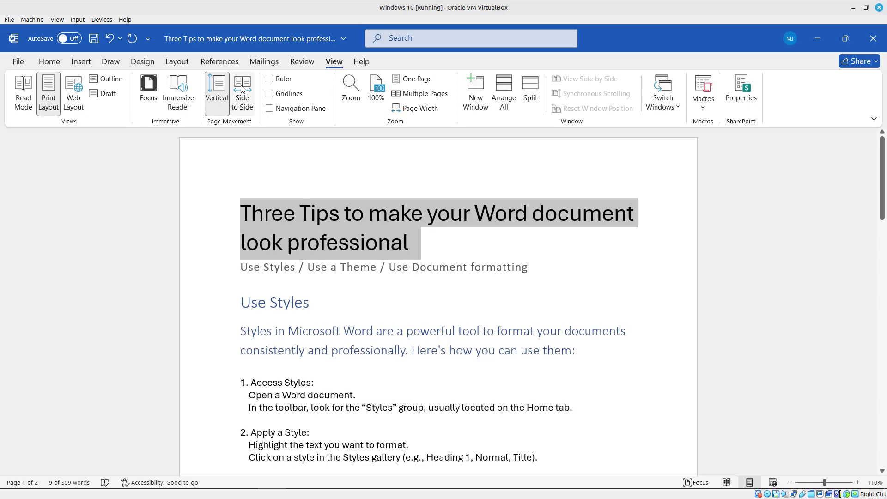
click(271, 110)
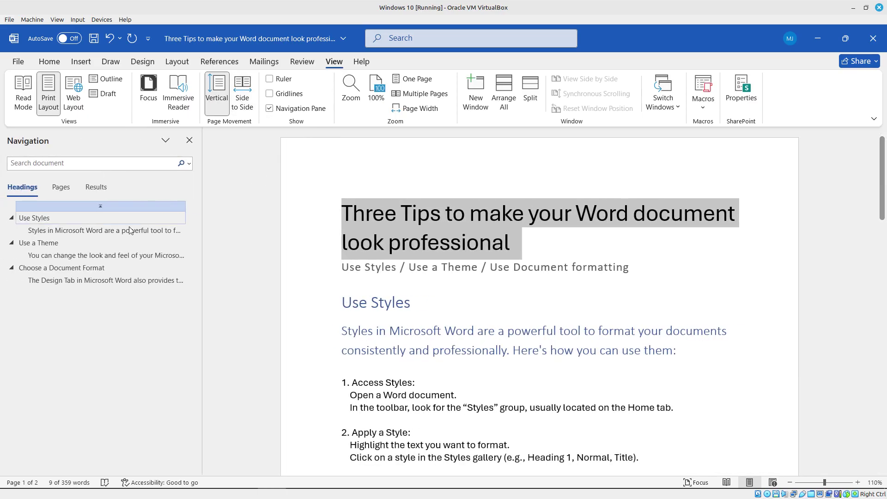
click(45, 245)
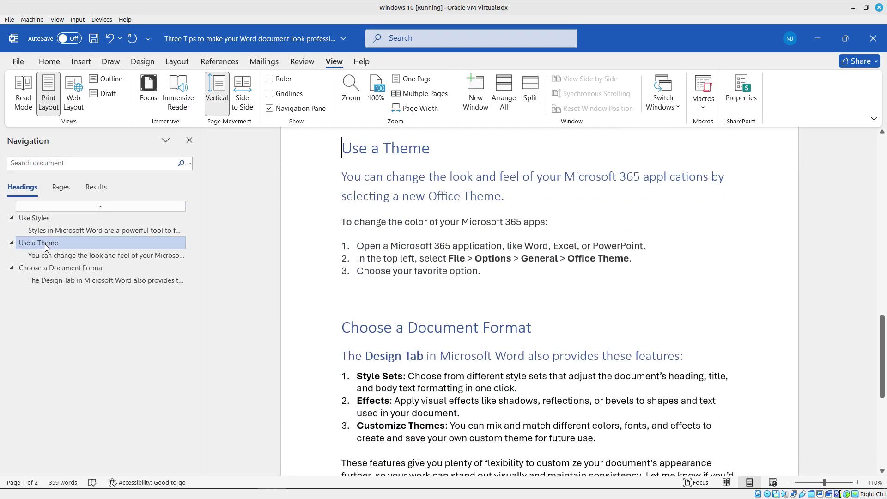
click(40, 217)
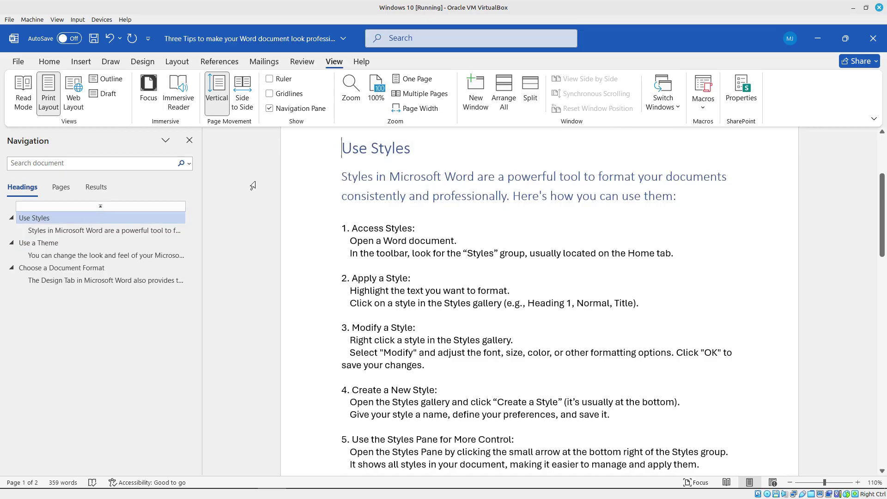
scroll(252, 186, up, 3)
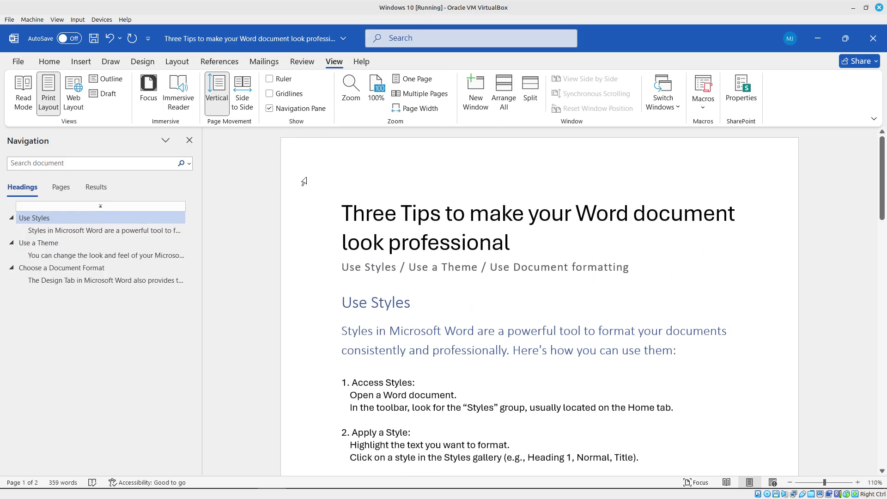
click(190, 141)
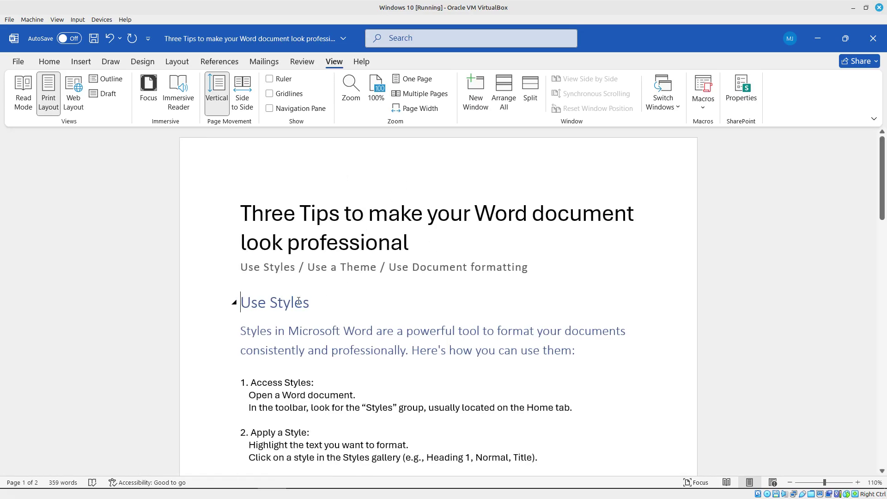
Apply the Wood Type theme from the Design tab's Themes gallery
triple_click(273, 383)
click(357, 365)
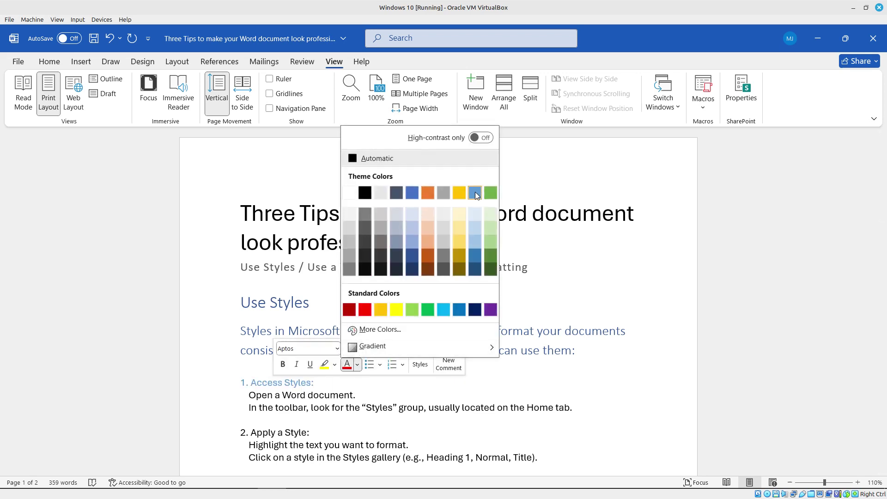
click(287, 54)
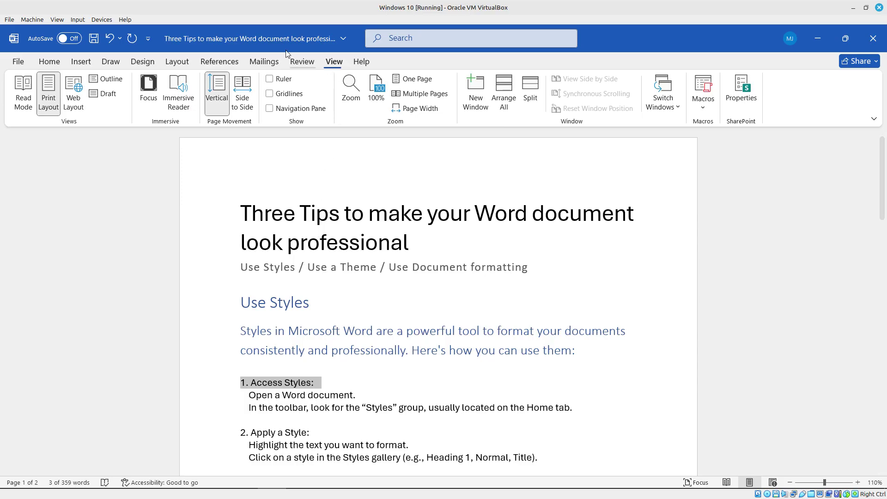
click(142, 61)
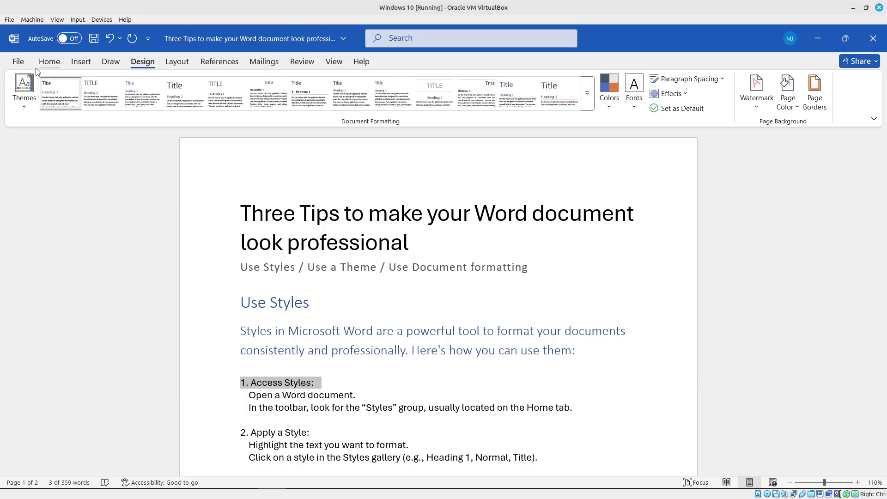
click(23, 105)
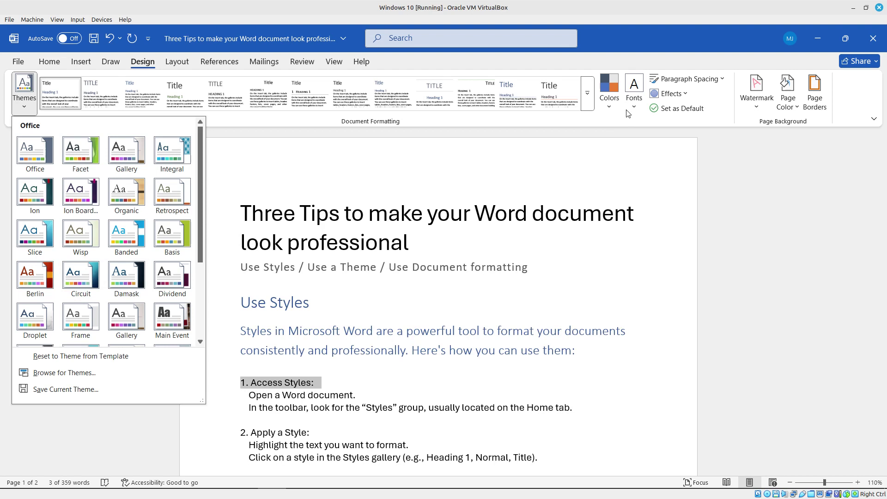
drag(198, 181, 199, 263)
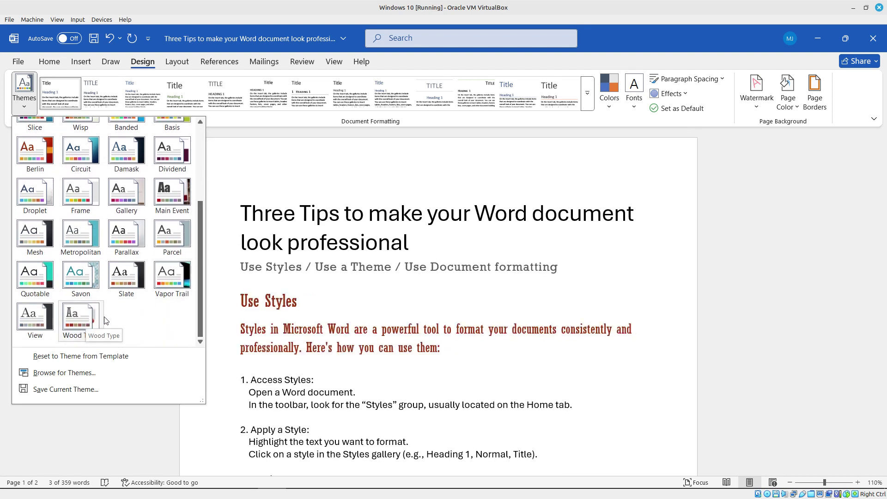
click(86, 319)
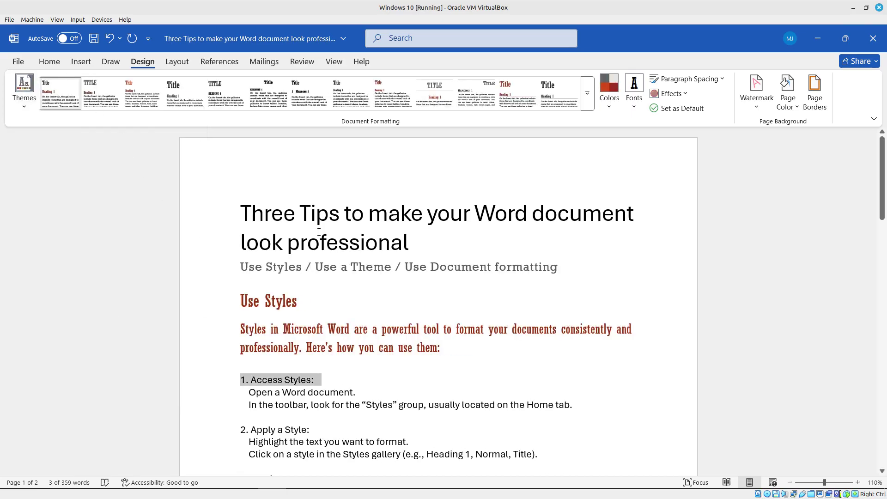
click(51, 62)
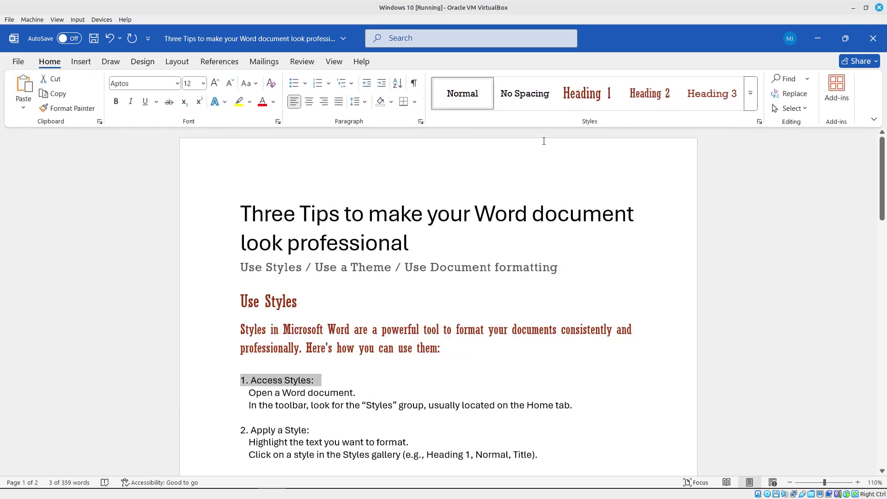
click(751, 105)
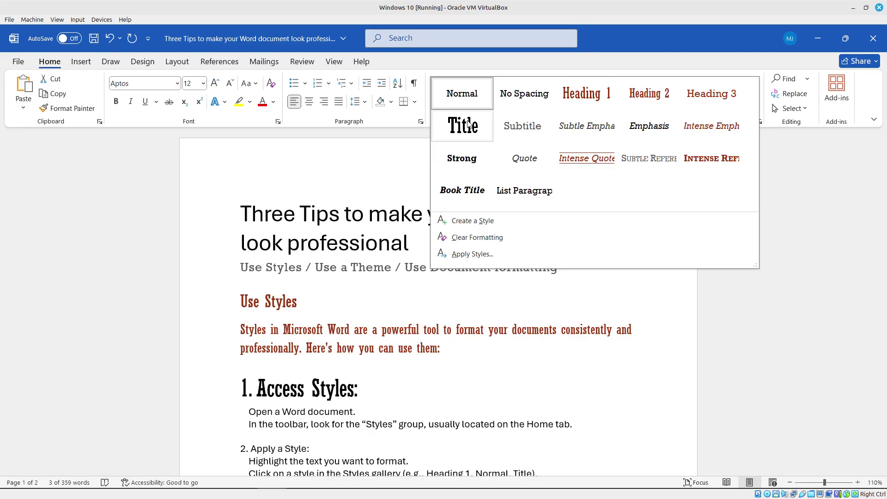
click(363, 297)
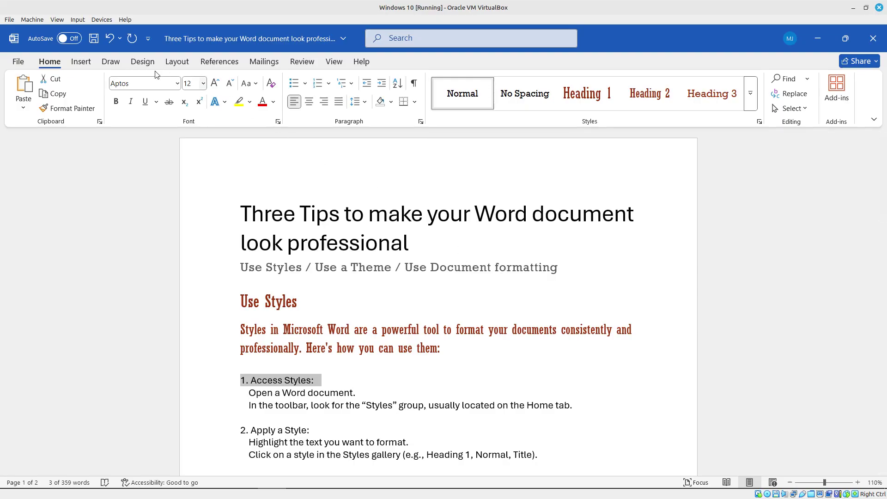
Apply the Black & White (Capitalized) style set from the Design tab
click(143, 62)
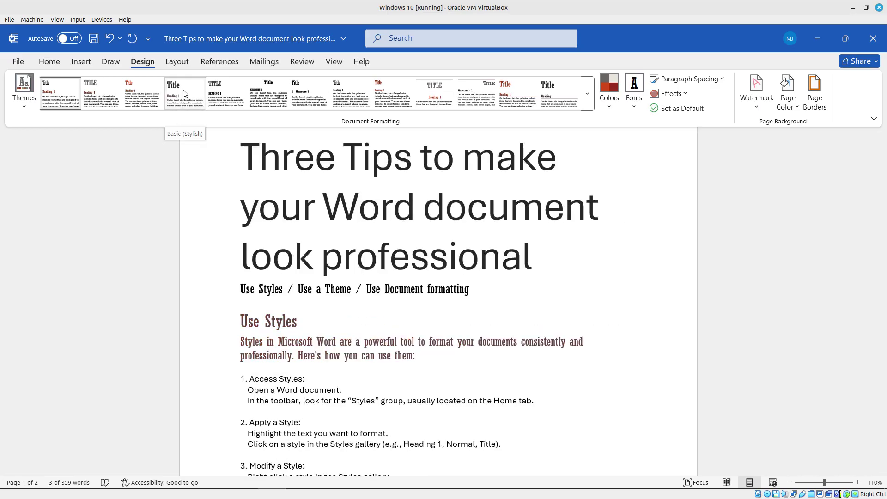
click(235, 99)
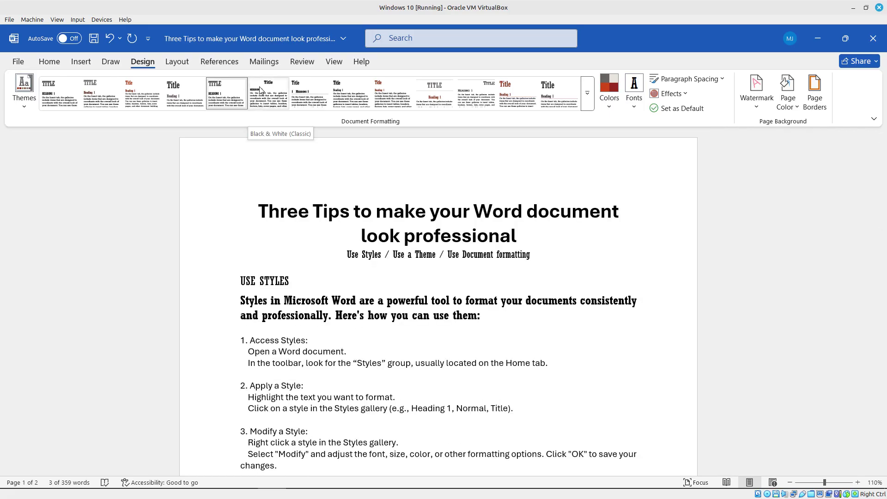
Apply the Black & White (Numbered) style set and scroll through to check the numbered headings
click(303, 94)
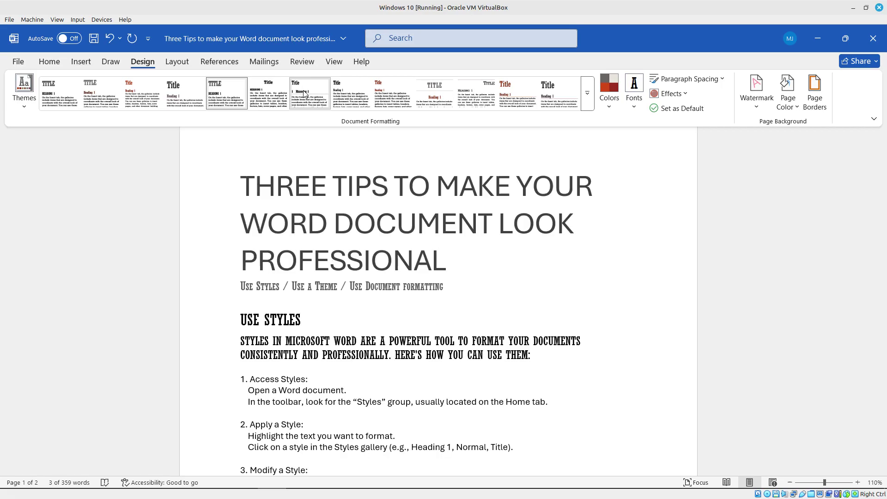
scroll(368, 237, down, 3)
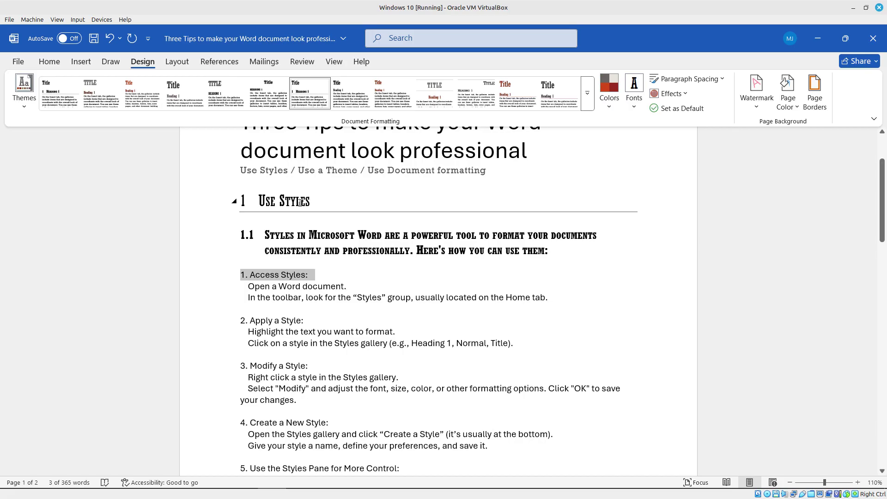
scroll(300, 202, down, 1)
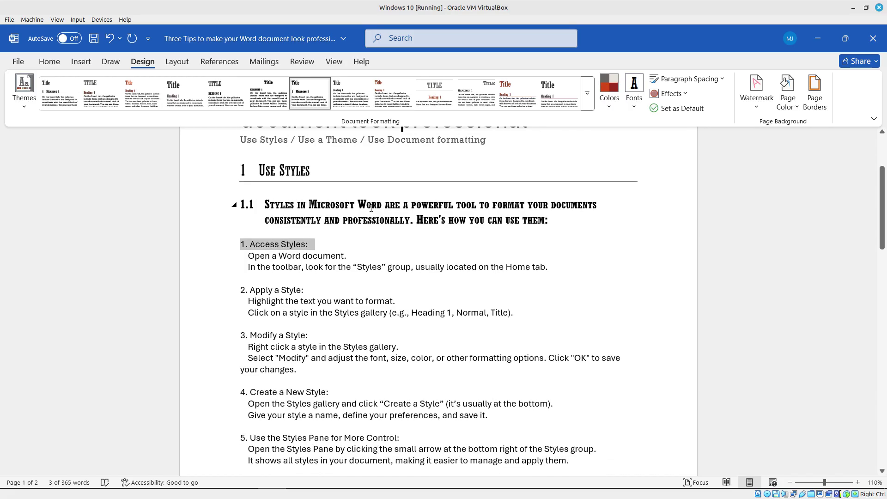
scroll(354, 210, down, 10)
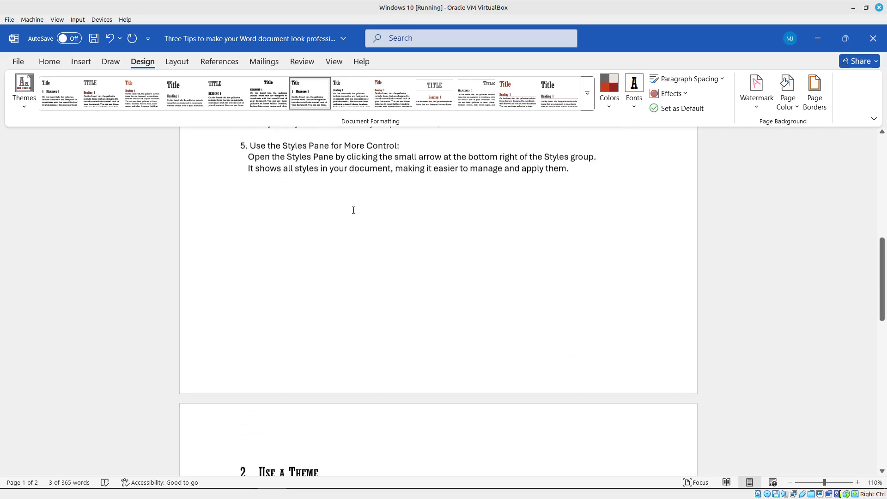
scroll(353, 211, down, 5)
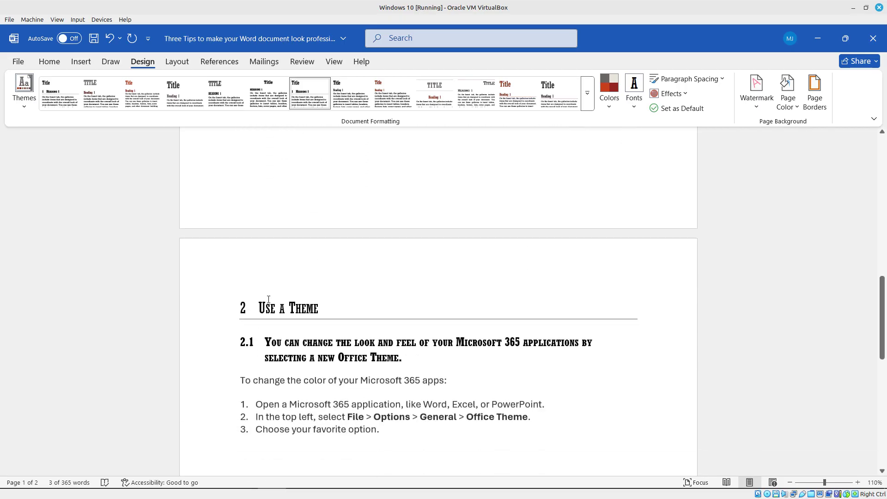
scroll(270, 327, down, 2)
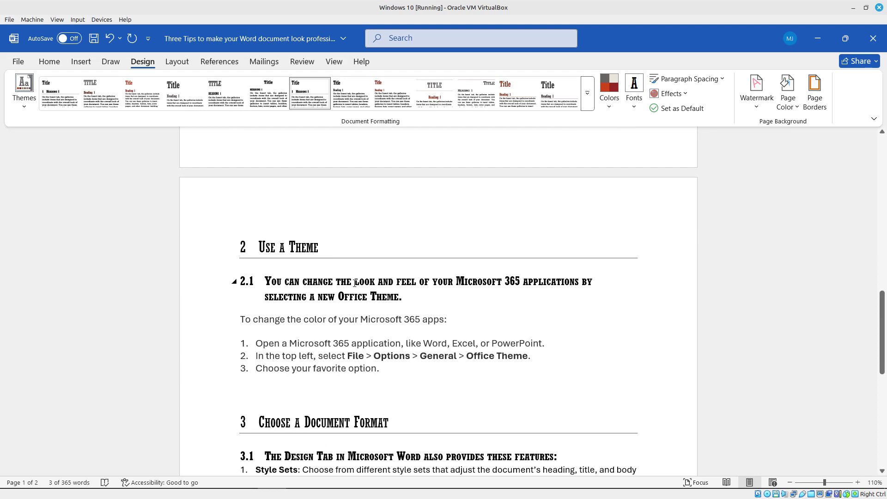
scroll(355, 283, up, 20)
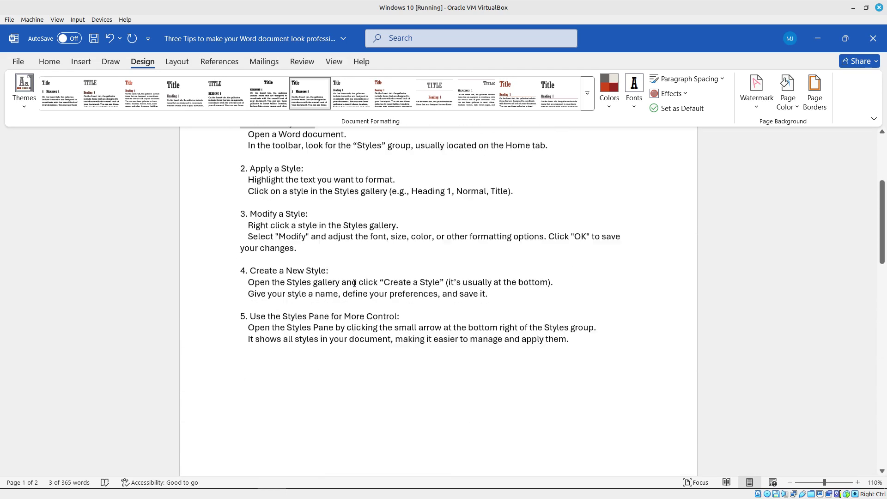
scroll(355, 283, up, 2)
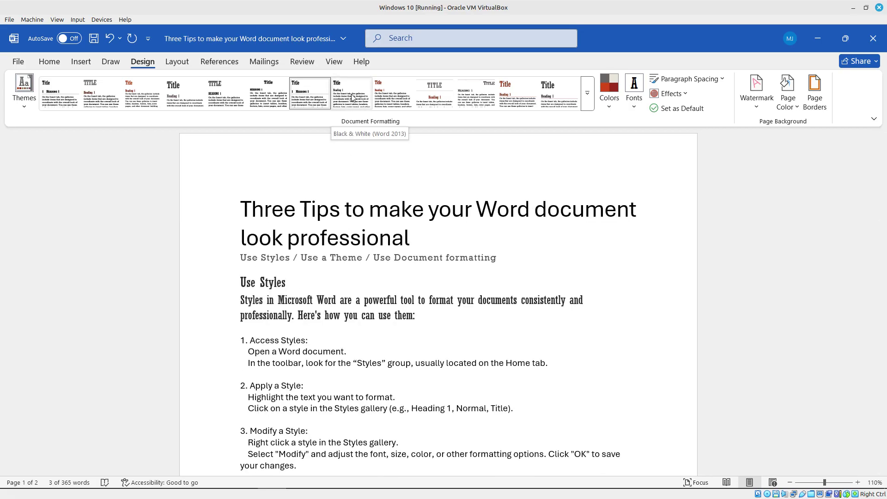
Try the Casual and then the Centered style sets, reviewing the document after each
click(388, 97)
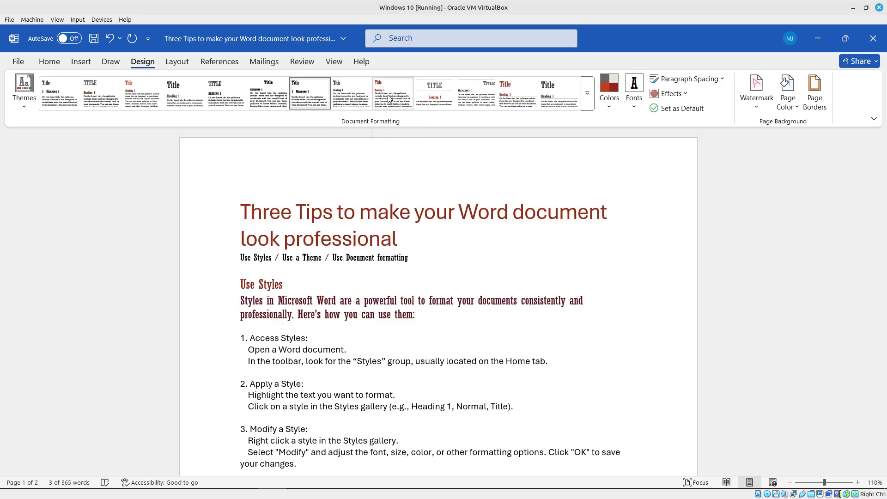
scroll(373, 242, down, 1)
scroll(373, 243, down, 4)
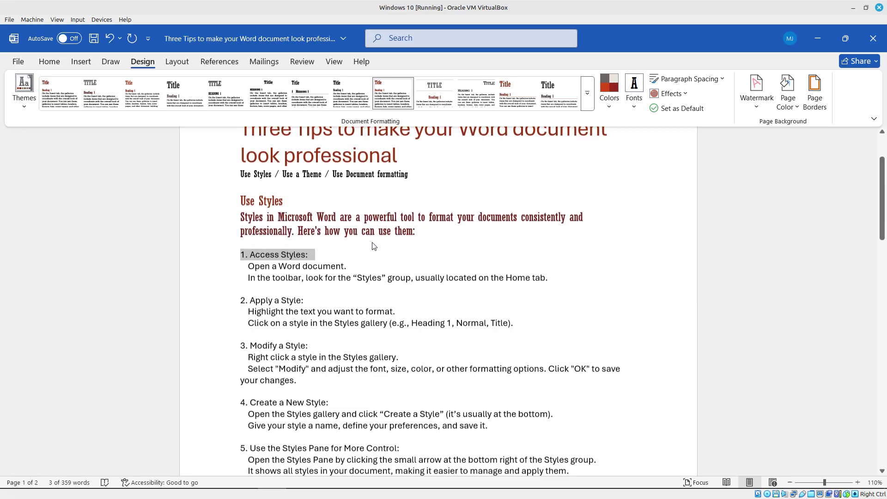
scroll(373, 243, up, 2)
scroll(373, 243, up, 3)
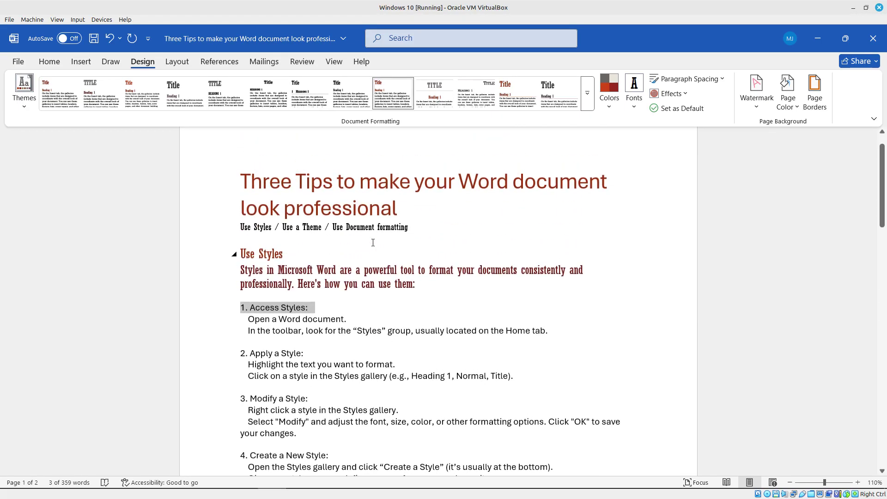
click(429, 96)
scroll(428, 226, up, 5)
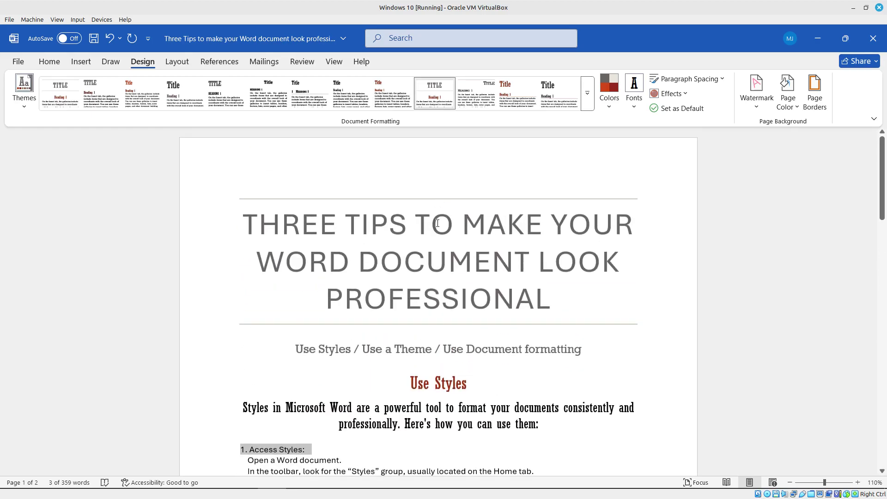
scroll(426, 329, down, 2)
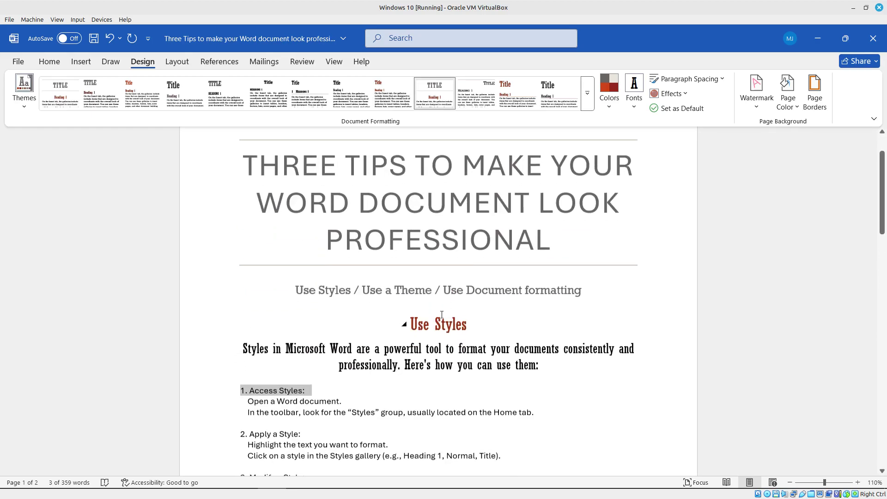
click(416, 289)
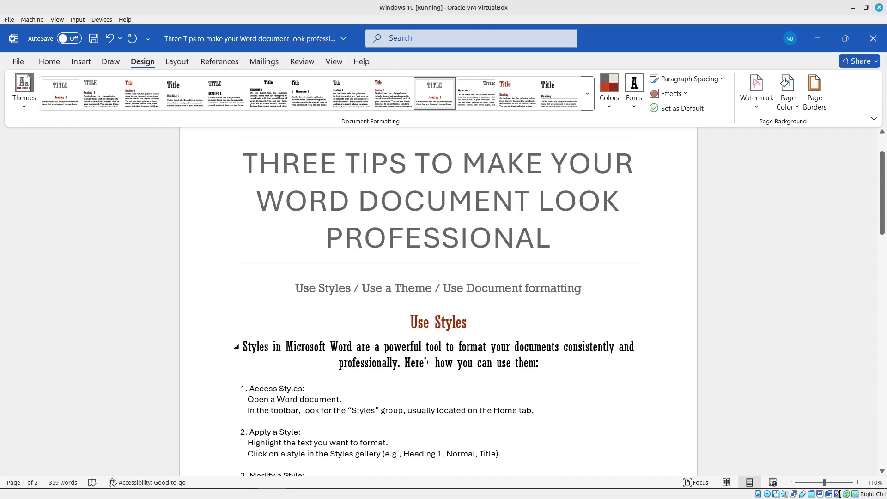
Try Lines (Distinctive), Lines (Simple), then settle on Lines (Stylish) and expand the style set gallery
click(477, 98)
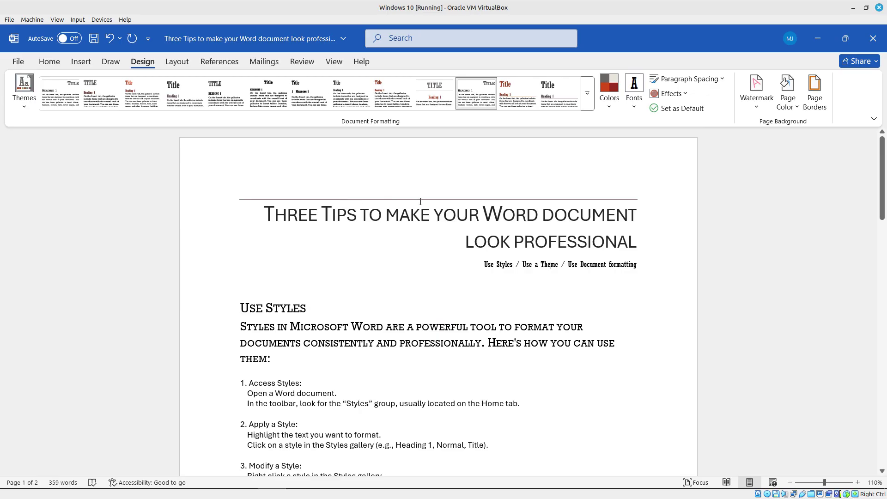
scroll(421, 201, down, 3)
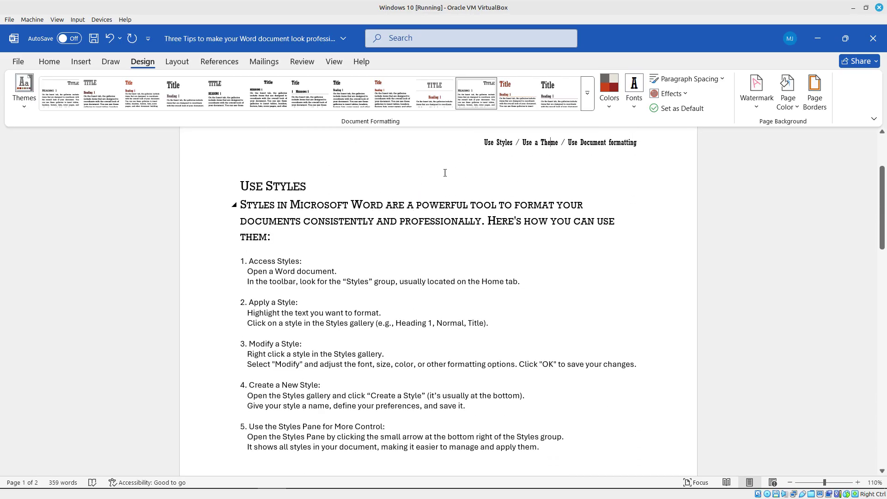
click(514, 95)
scroll(464, 251, up, 2)
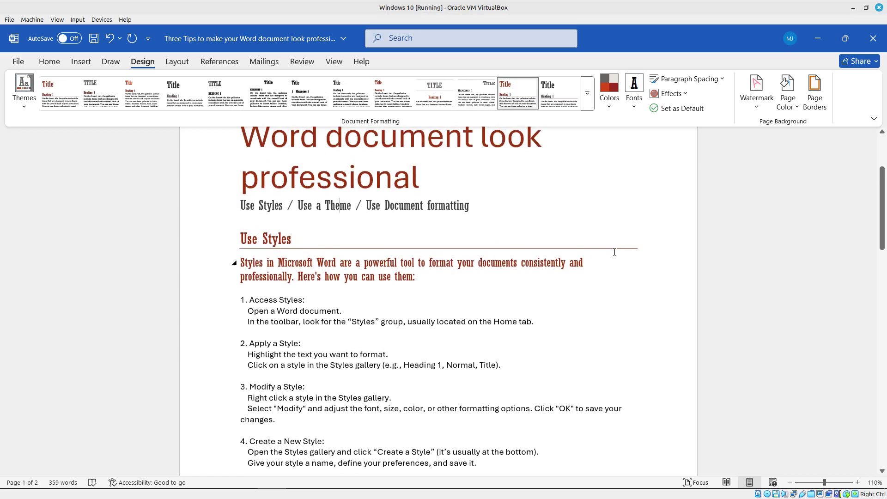
scroll(438, 240, down, 10)
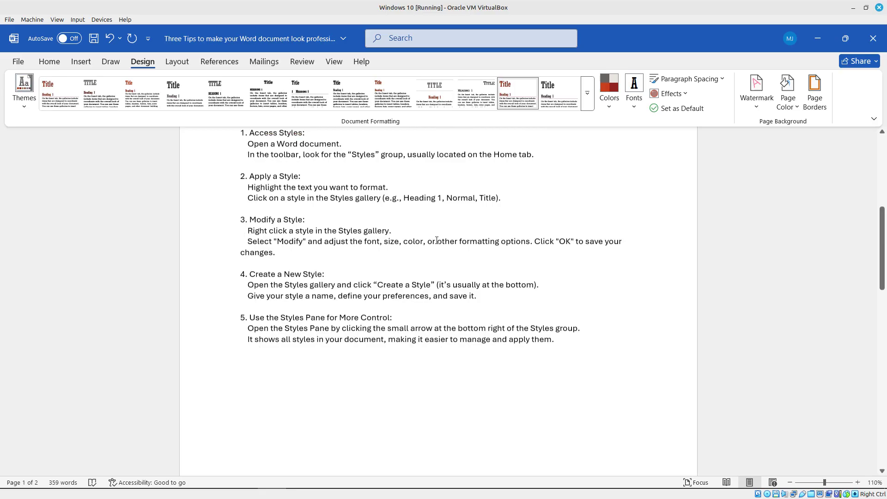
scroll(437, 240, down, 4)
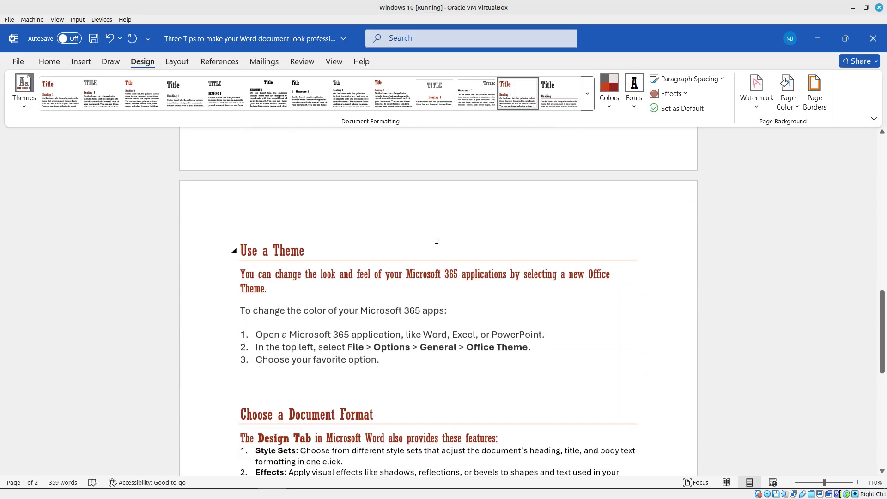
scroll(437, 241, up, 15)
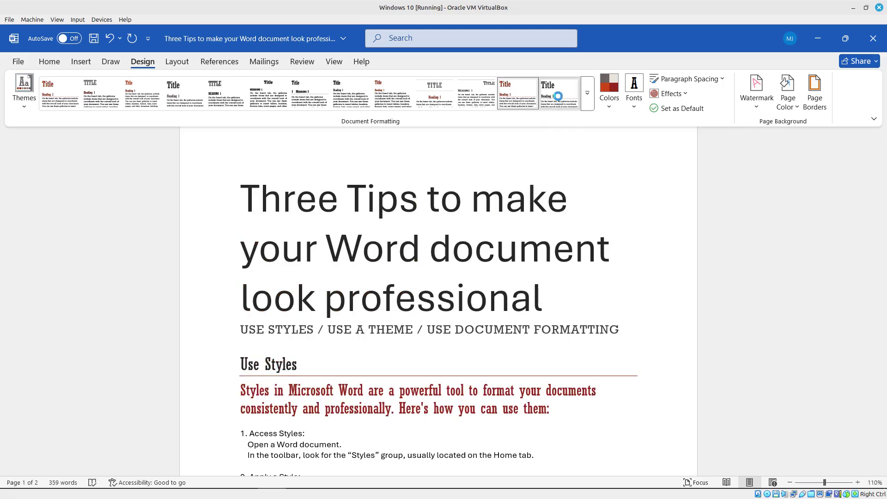
click(559, 100)
scroll(523, 253, down, 3)
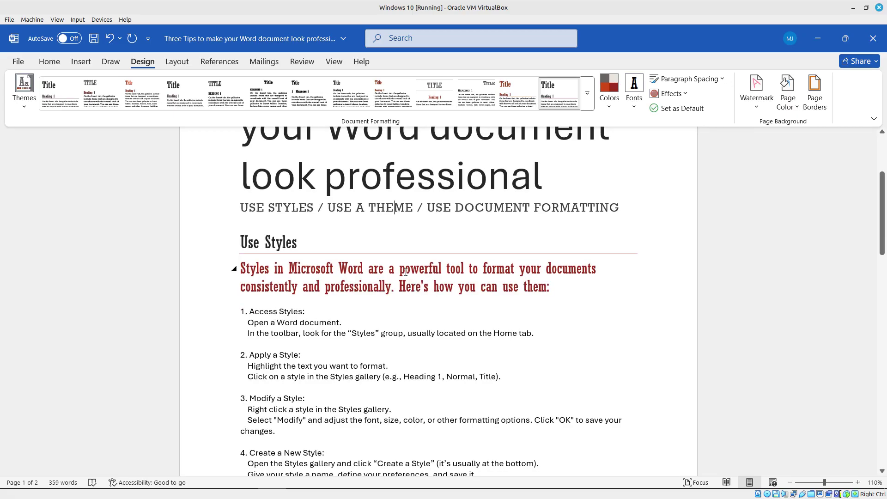
click(591, 106)
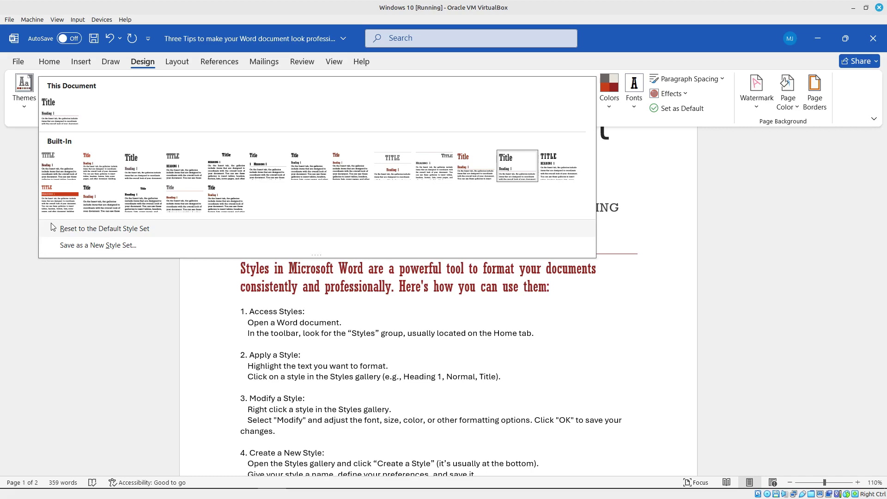
Apply the Shaded style set and scroll through to review the red heading bars and pink intros
click(59, 199)
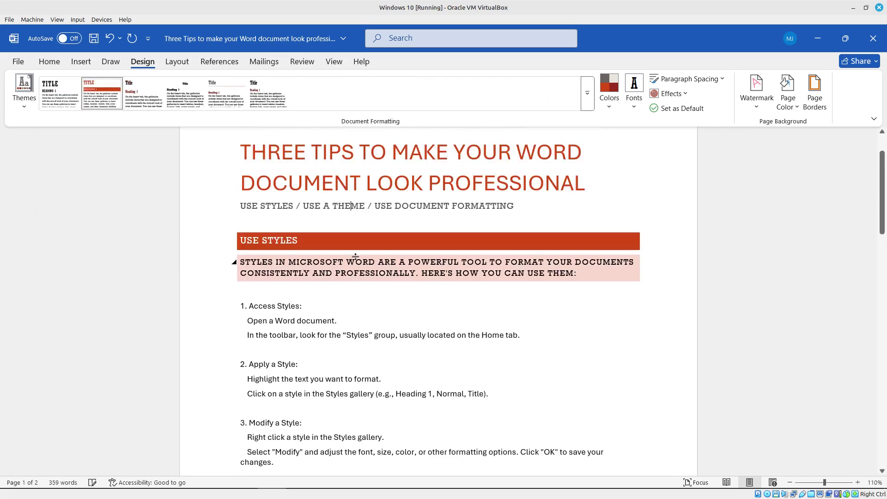
scroll(486, 286, up, 2)
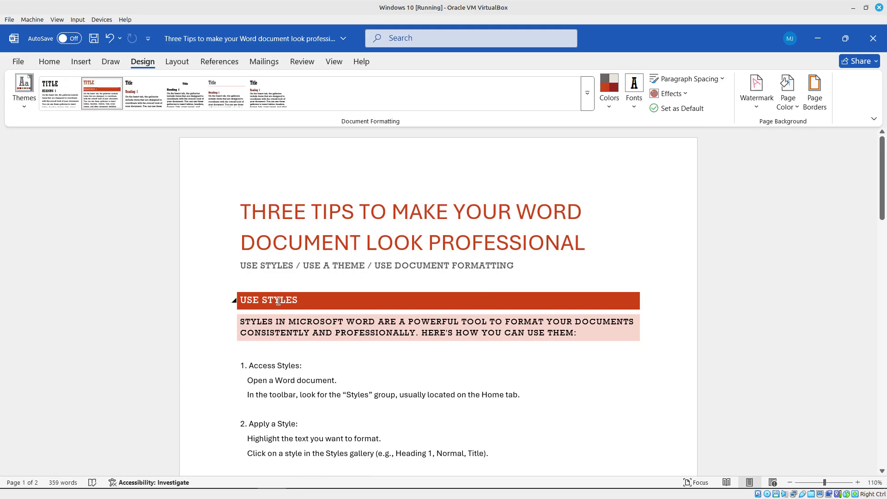
scroll(368, 307, down, 5)
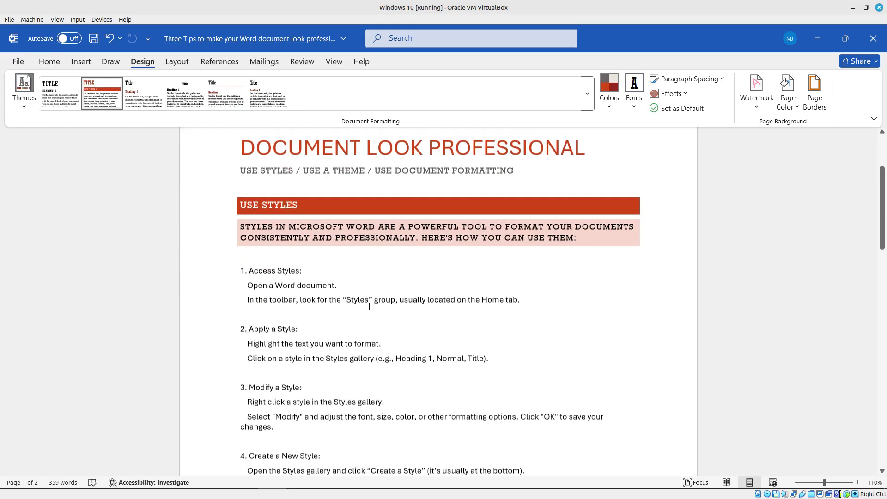
scroll(370, 306, down, 5)
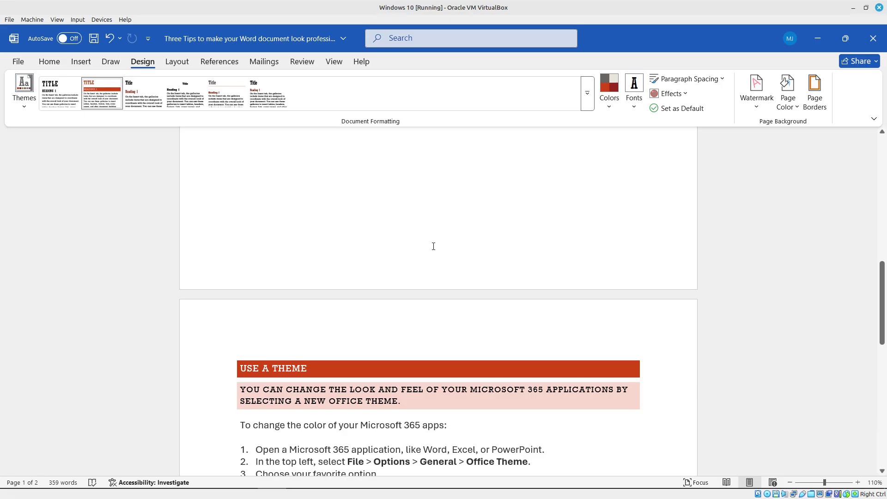
scroll(433, 247, down, 2)
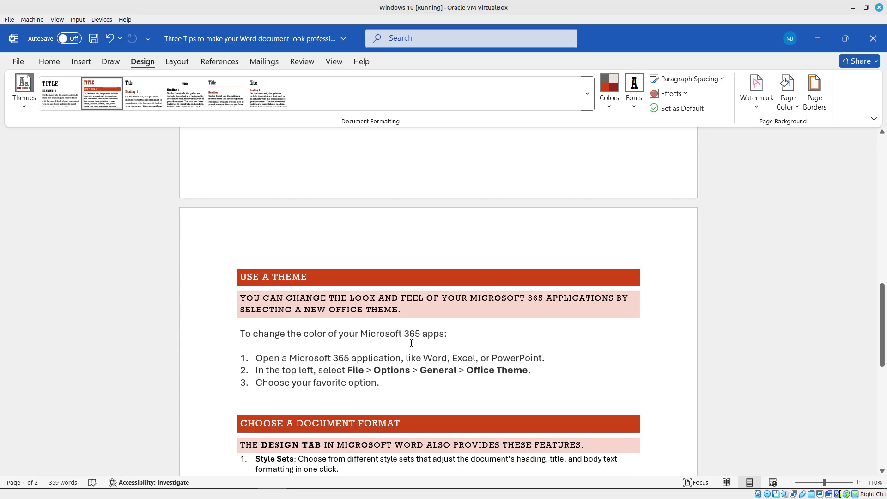
scroll(411, 343, up, 12)
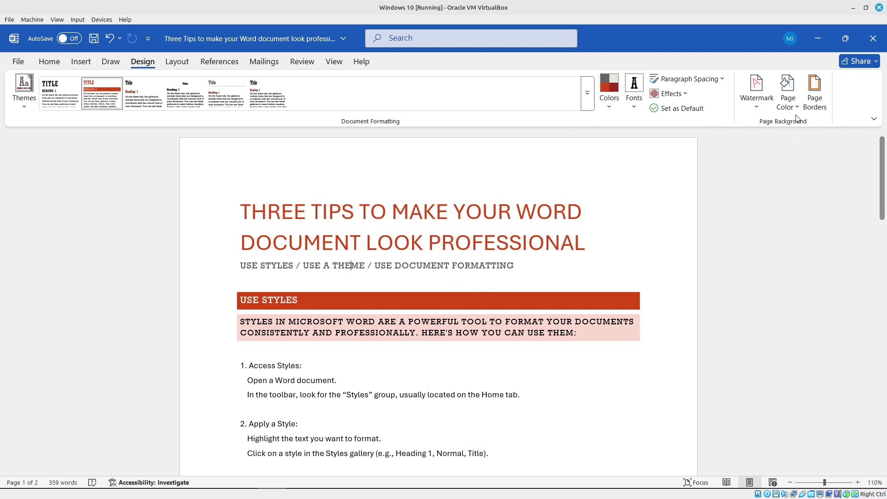
Set the page color to Black
click(787, 94)
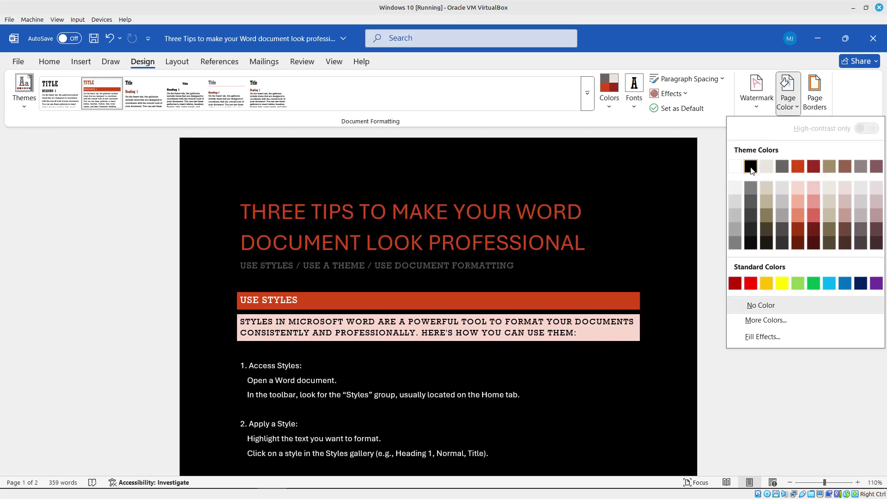
click(751, 170)
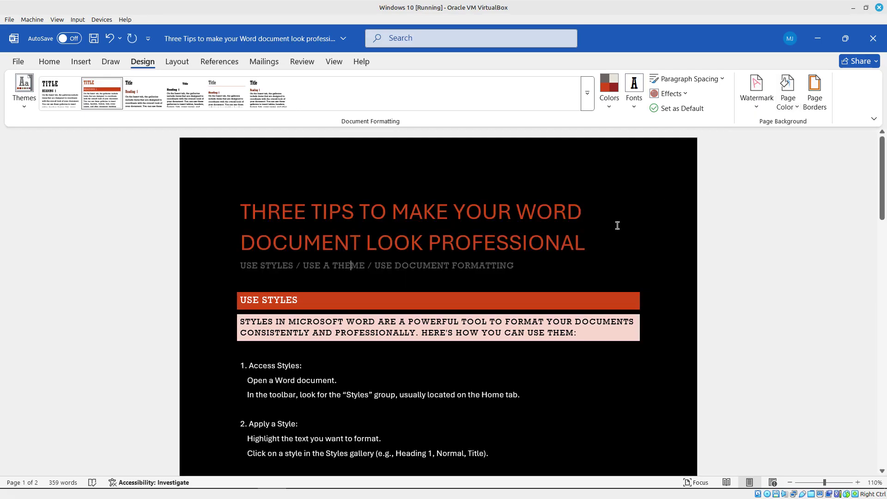
scroll(618, 226, down, 5)
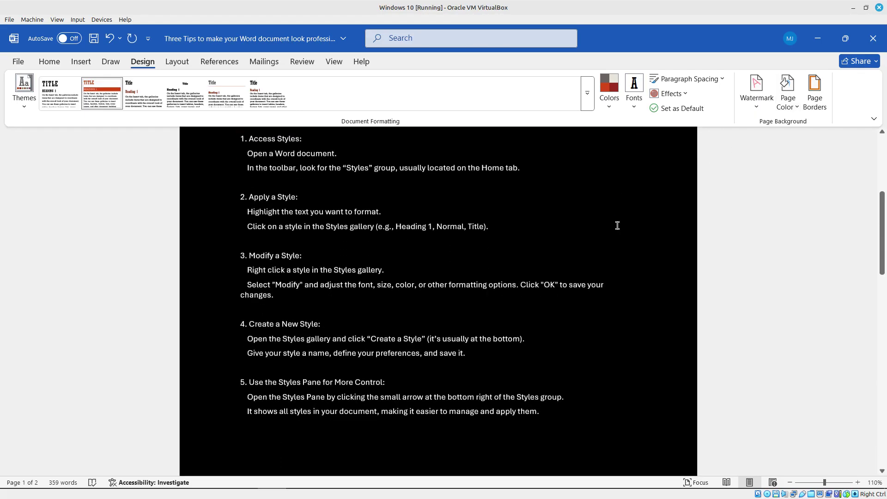
scroll(618, 226, down, 4)
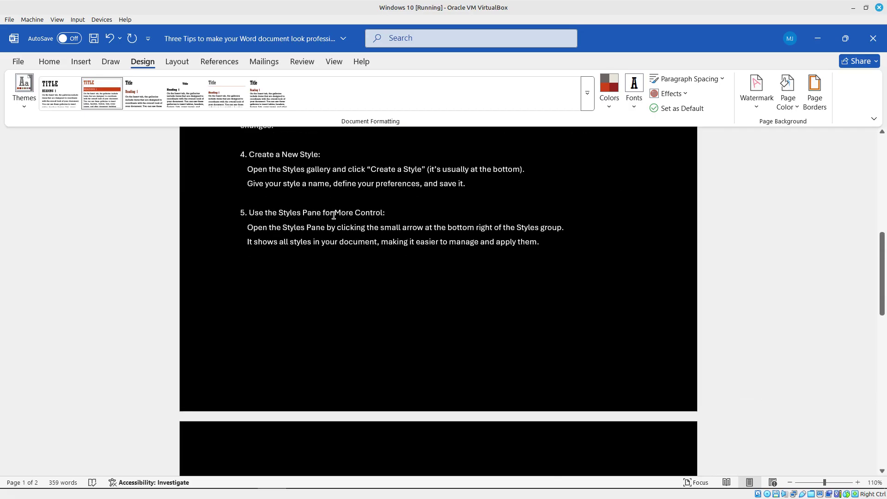
Add an empty paragraph directly below the subtitle
scroll(410, 232, up, 1)
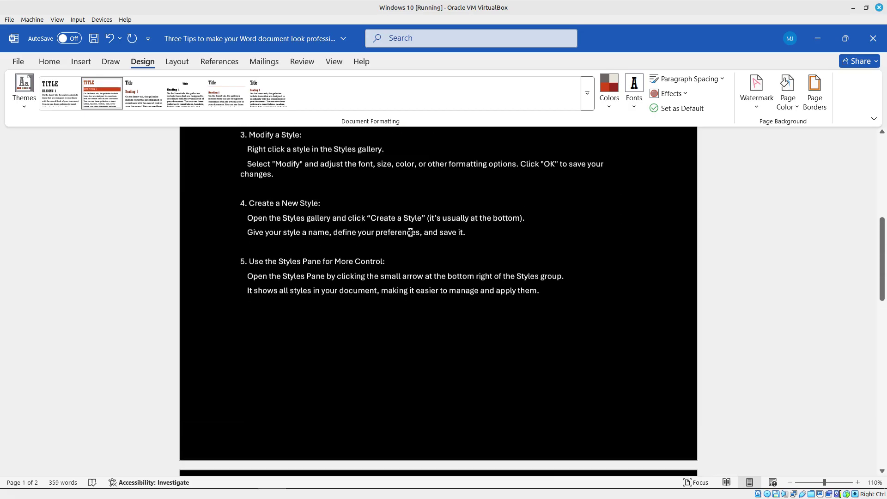
scroll(411, 233, up, 8)
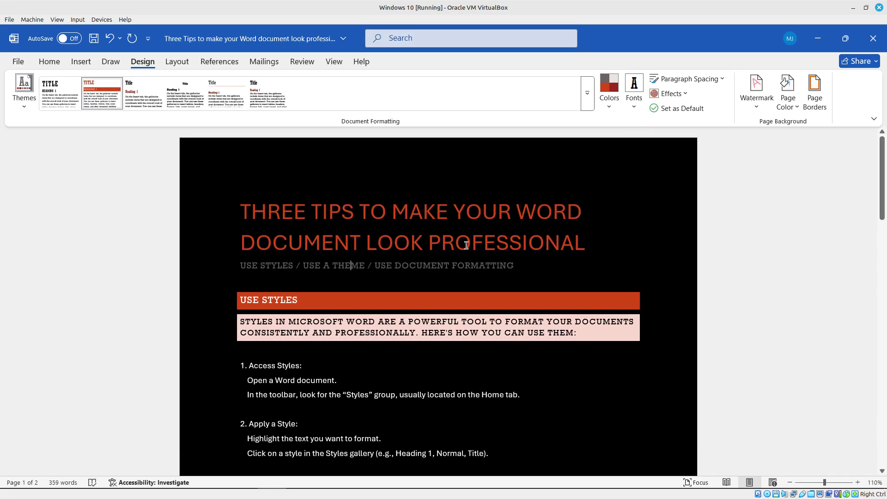
click(538, 267)
key(Return)
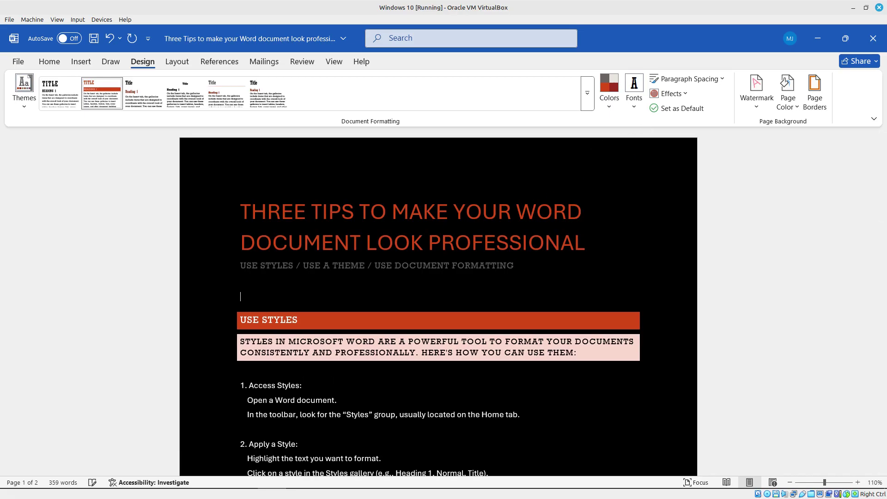
Insert an Automatic Table 2 table of contents from the References tab
click(227, 66)
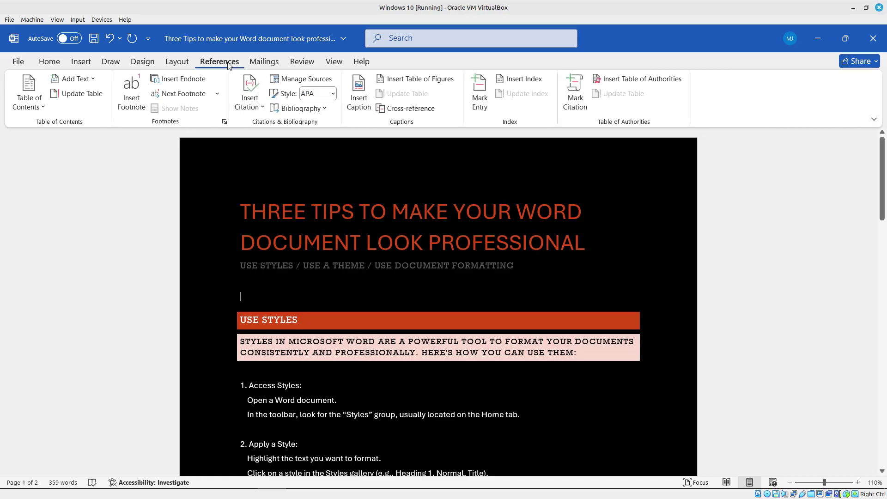
click(44, 110)
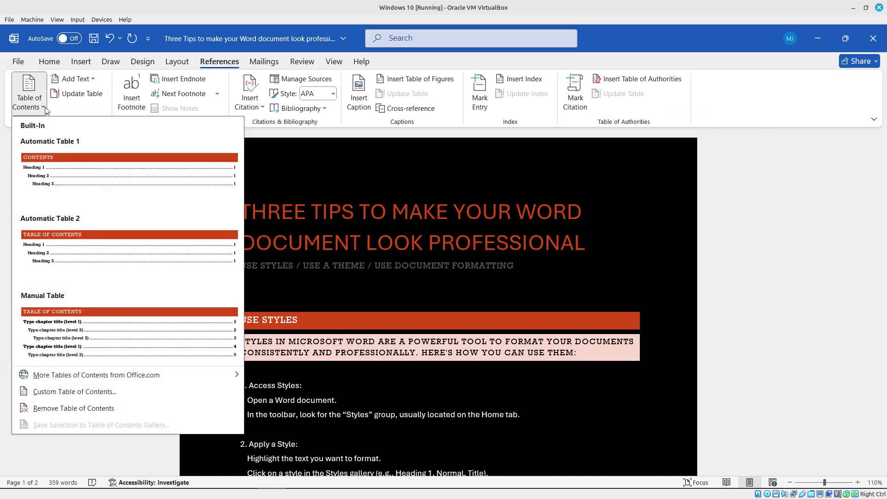
click(77, 238)
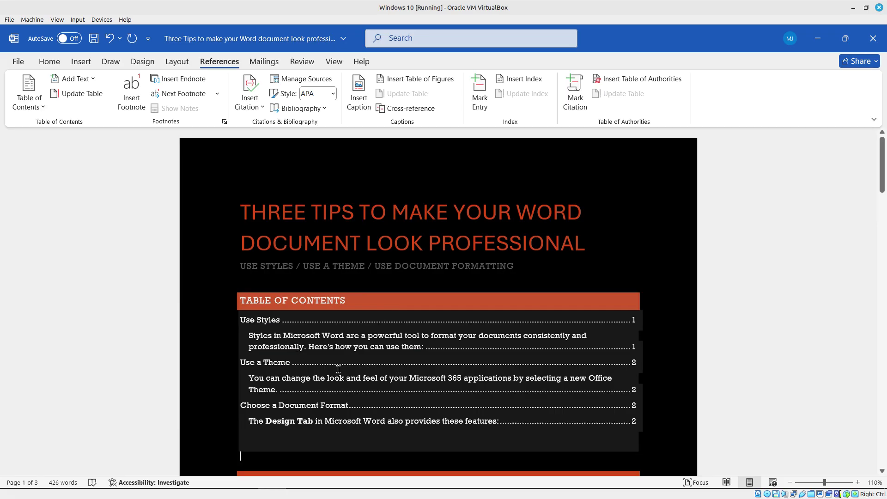
Test the Use Styles table of contents entry link, then return to the top
scroll(572, 257, down, 1)
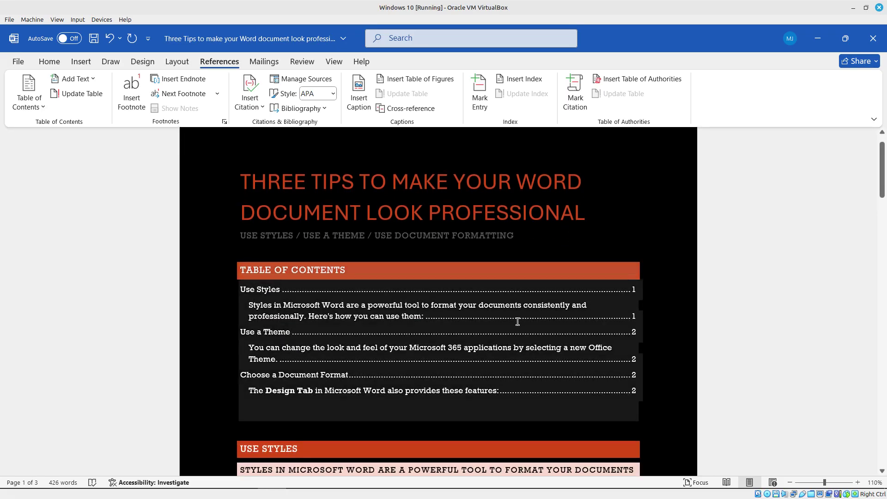
ctrl+click(475, 323)
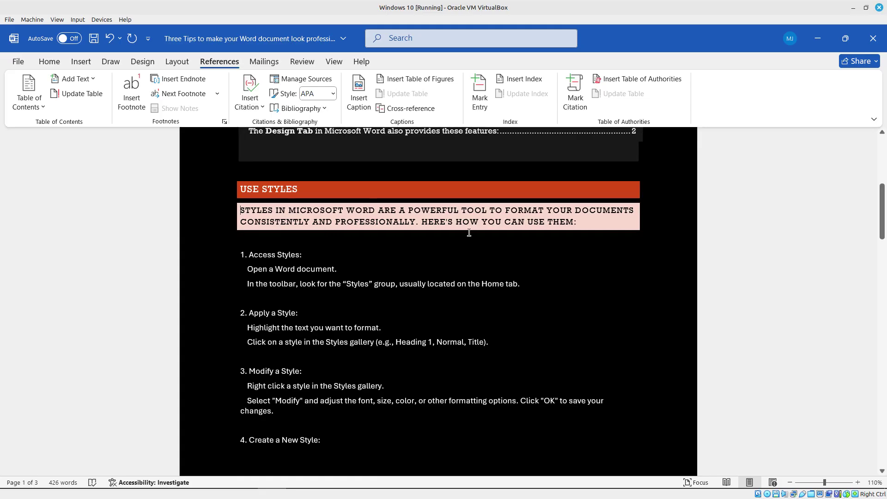
scroll(469, 232, up, 5)
scroll(469, 232, up, 1)
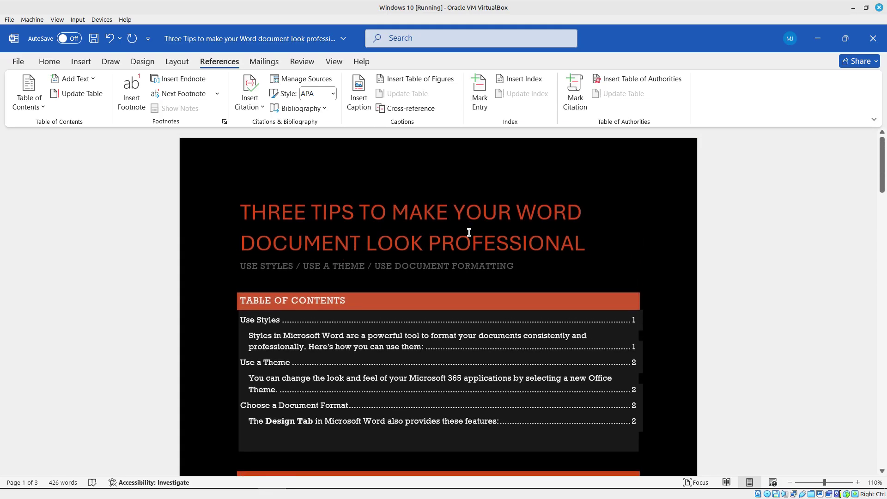